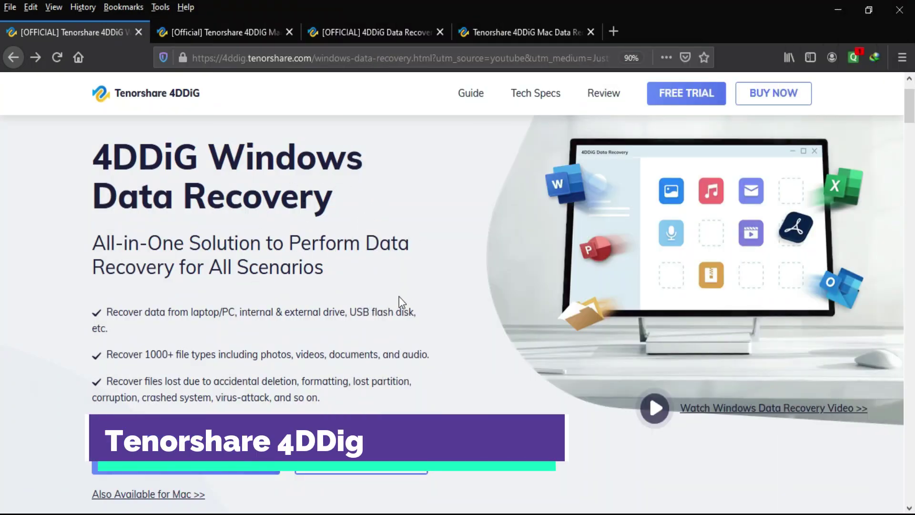
Scroll through the Windows product page and view the Step 1 and Step 2 walkthrough cards.
scroll(402, 301, "down", 10)
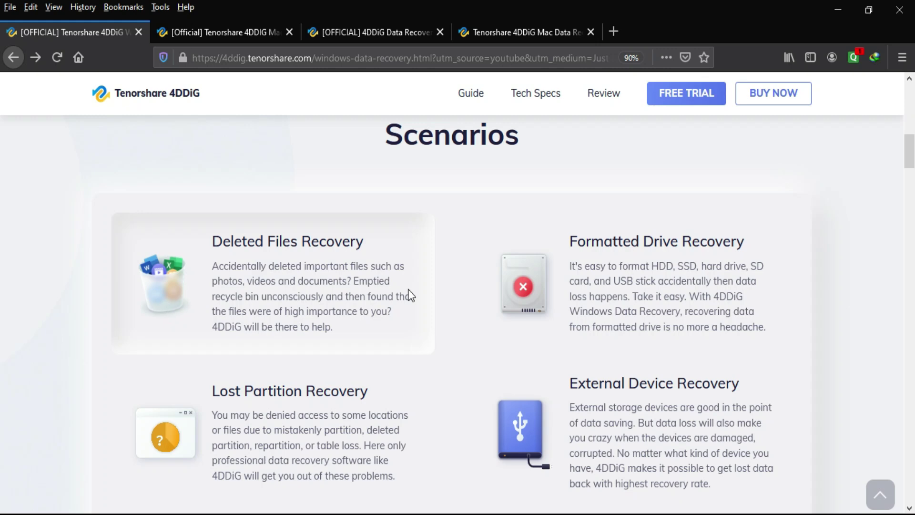
scroll(300, 277, "down", 2)
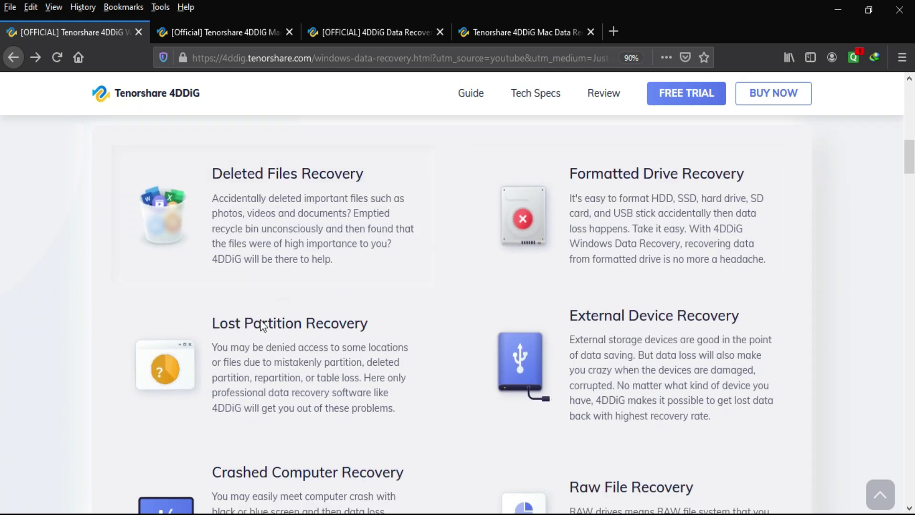
scroll(511, 348, "down", 3)
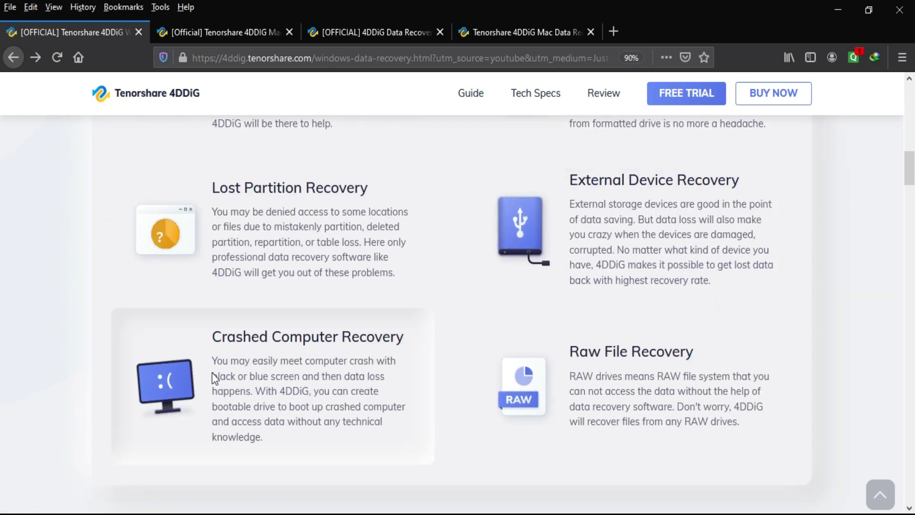
scroll(668, 374, "down", 1)
scroll(651, 373, "down", 8)
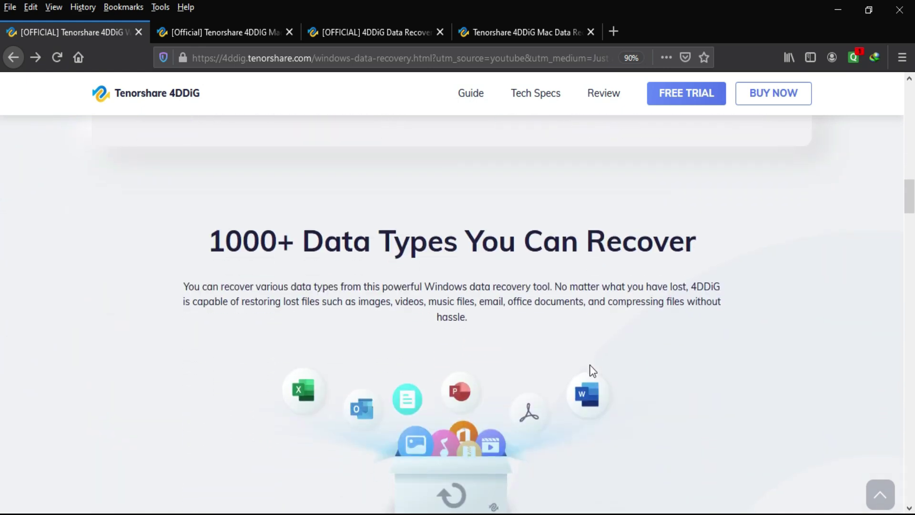
scroll(583, 368, "down", 8)
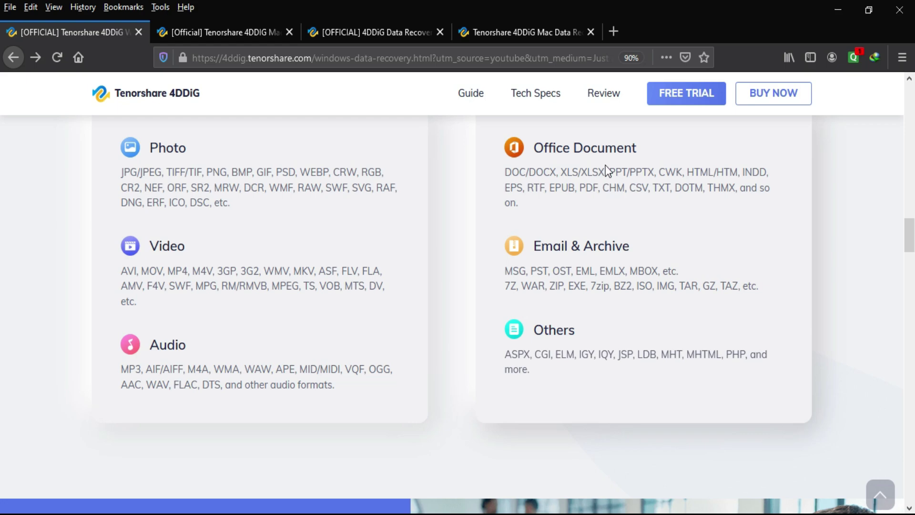
scroll(465, 321, "down", 10)
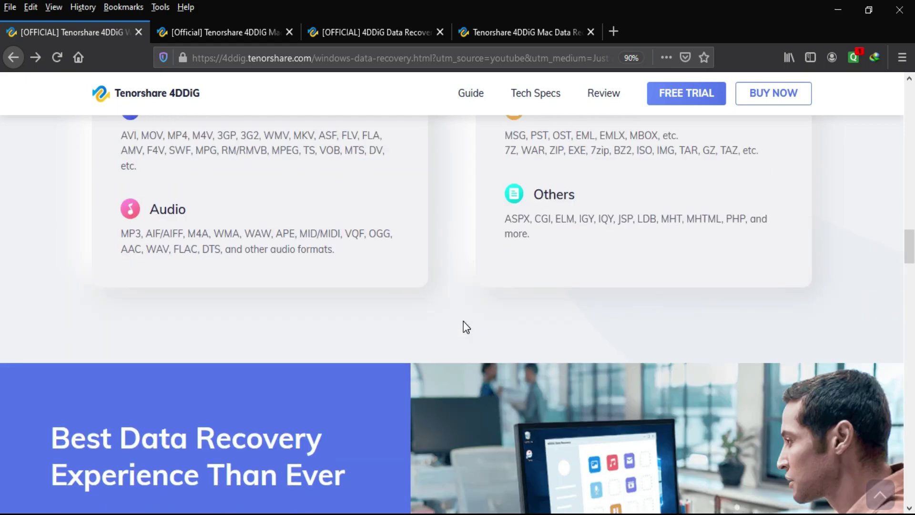
scroll(463, 321, "down", 3)
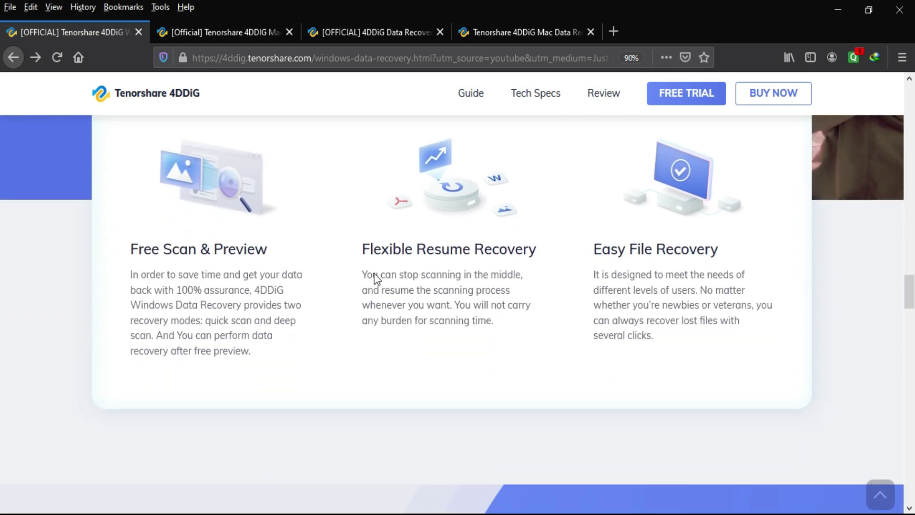
scroll(453, 271, "down", 8)
scroll(453, 273, "down", 3)
left_click(135, 233)
left_click(138, 317)
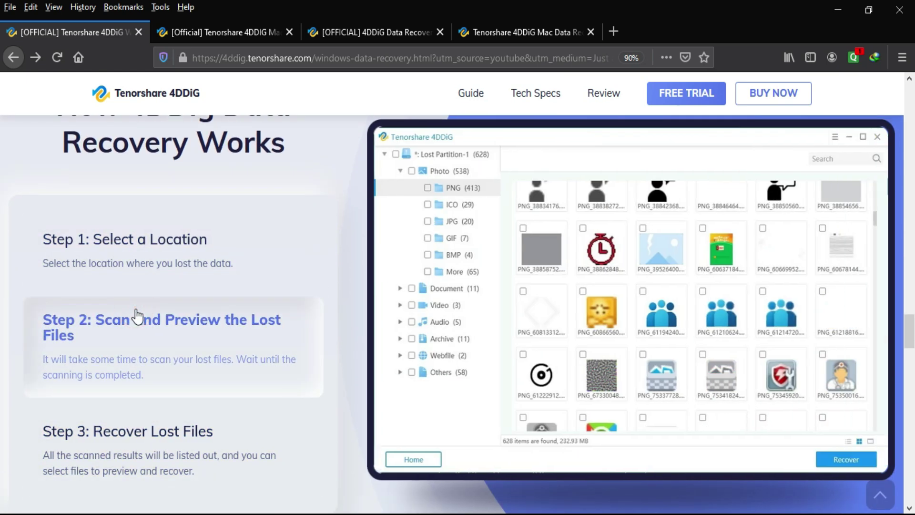
Go to the 4DDiG Mac product page via 'Also Available for Mac >>'.
scroll(183, 398, "down", 12)
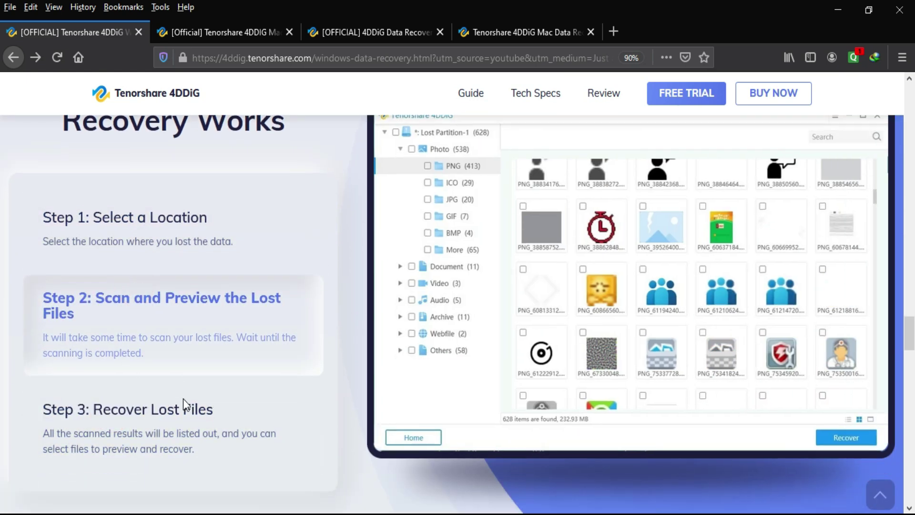
scroll(186, 403, "down", 3)
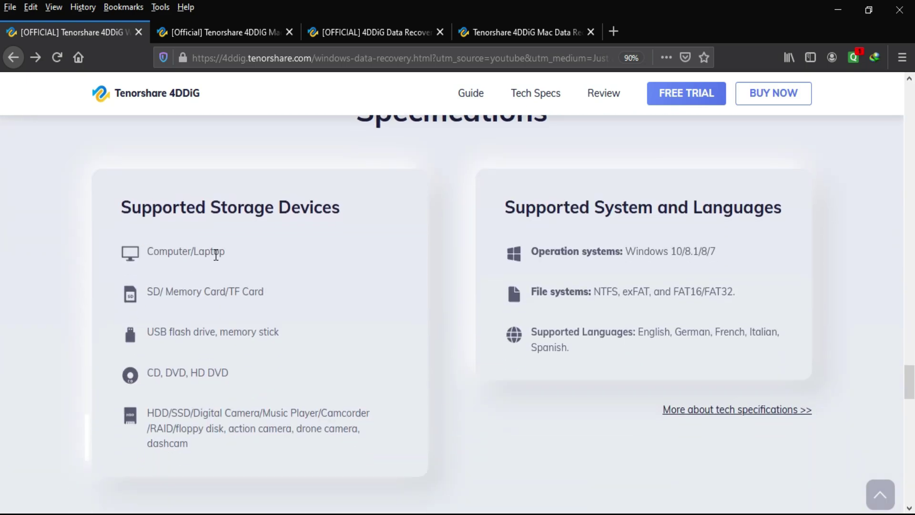
scroll(3, 403, "up", 20)
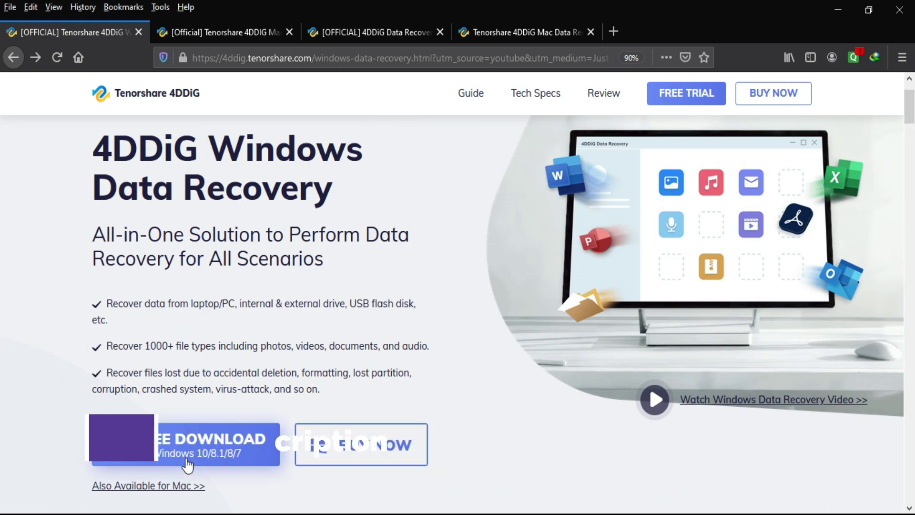
left_click(198, 486)
Scroll through the 4DDiG Mac Data Recovery page.
scroll(681, 356, "down", 3)
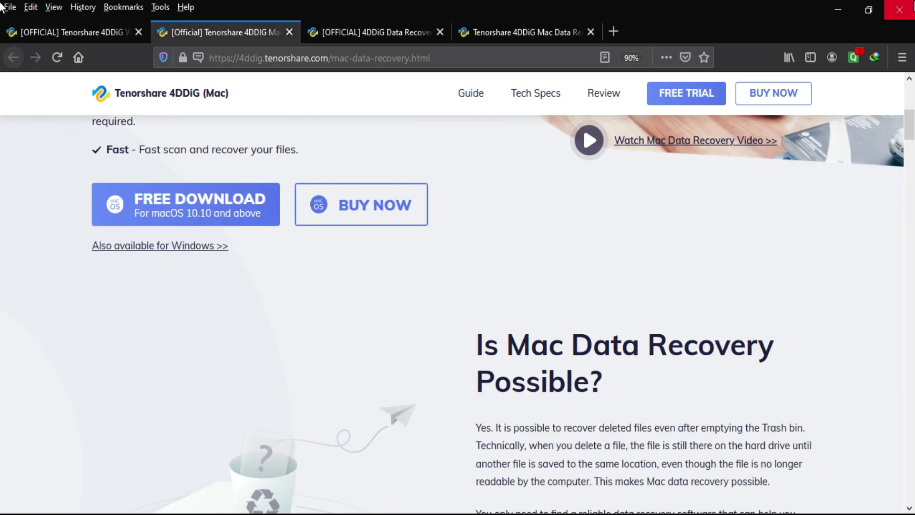
scroll(2, 124, "down", 4)
scroll(2, 132, "down", 15)
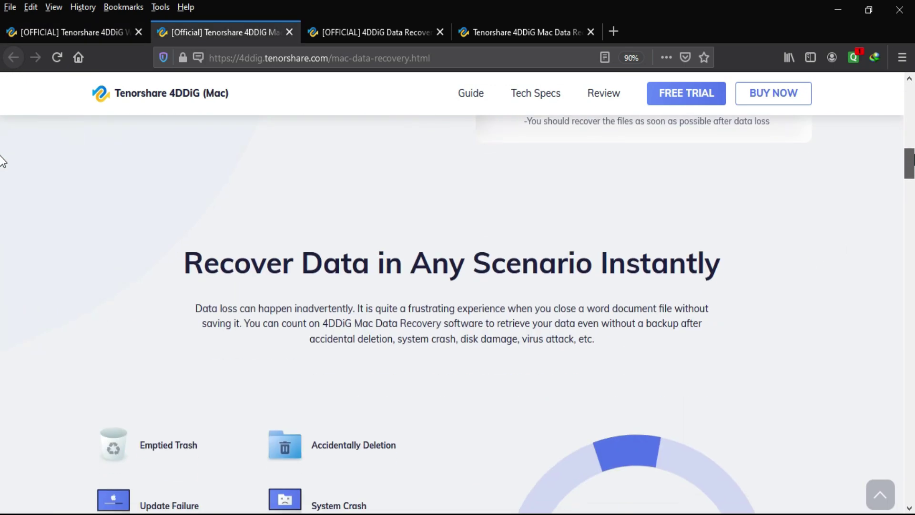
scroll(2, 220, "down", 15)
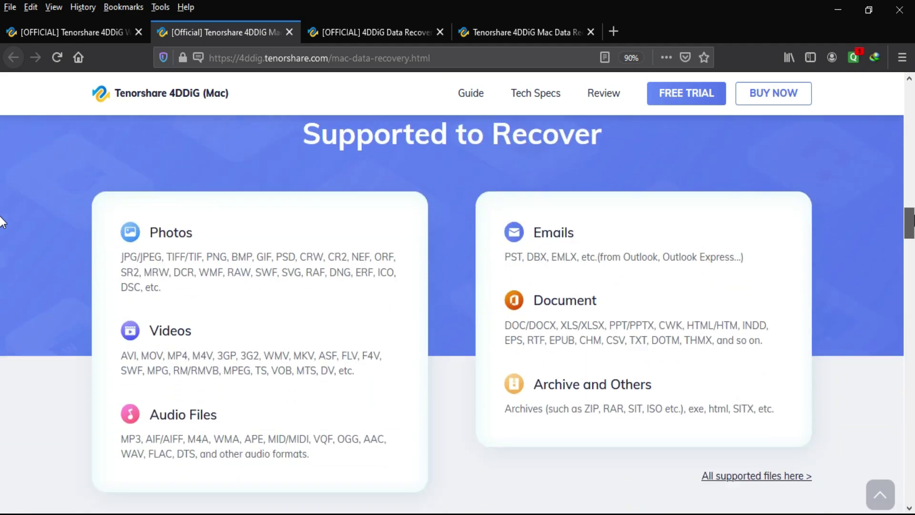
scroll(2, 286, "up", 20)
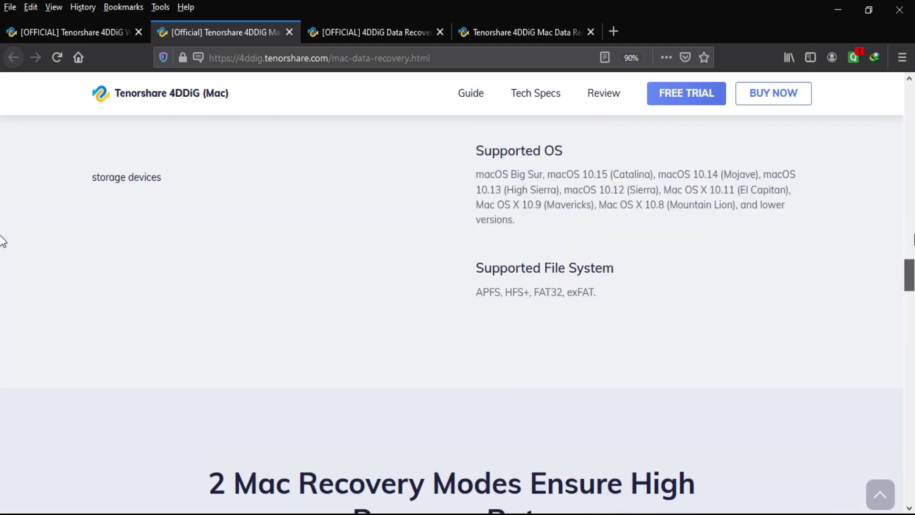
Switch to the Tech Spec tab and scroll back to its System Requirements.
key("ctrl+Tab")
scroll(376, 208, "down", 6)
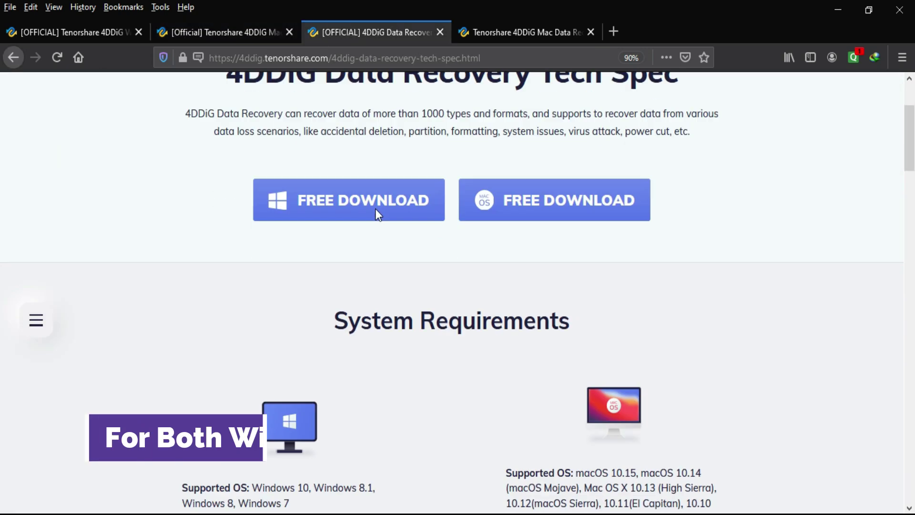
scroll(177, 350, "down", 8)
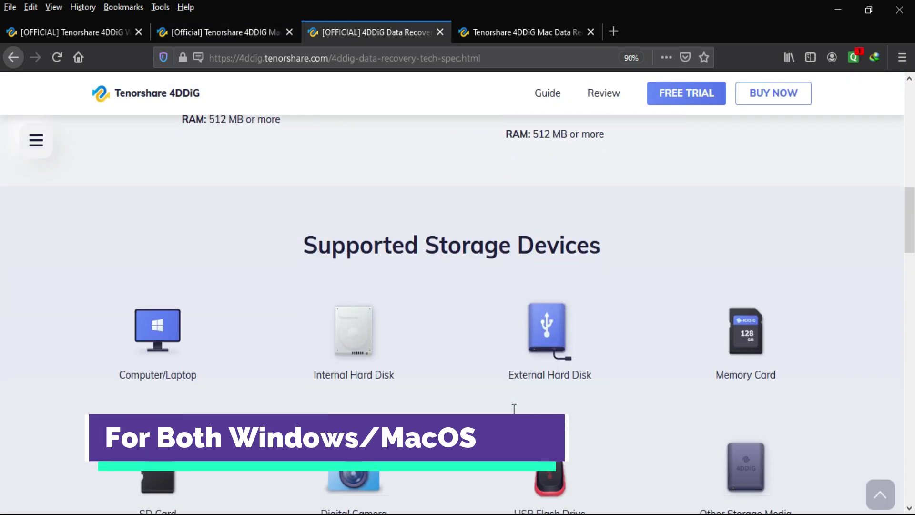
scroll(194, 351, "down", 10)
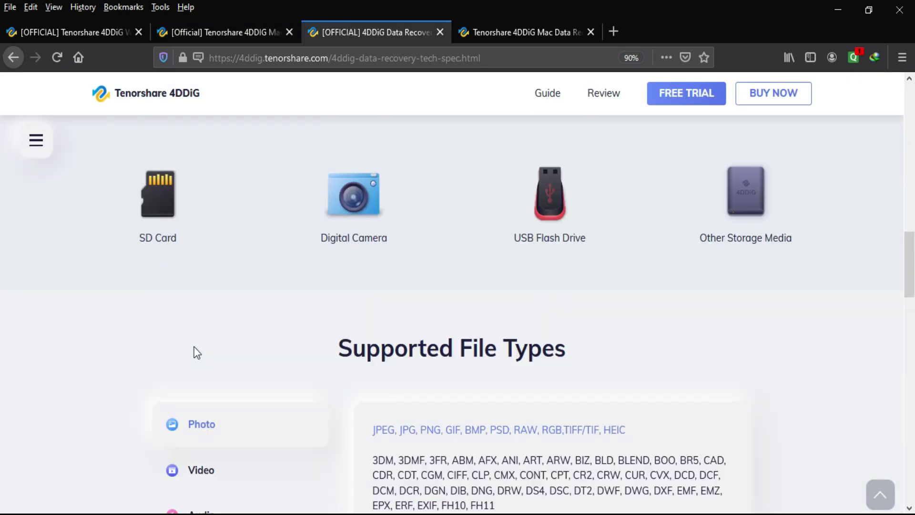
scroll(498, 351, "down", 10)
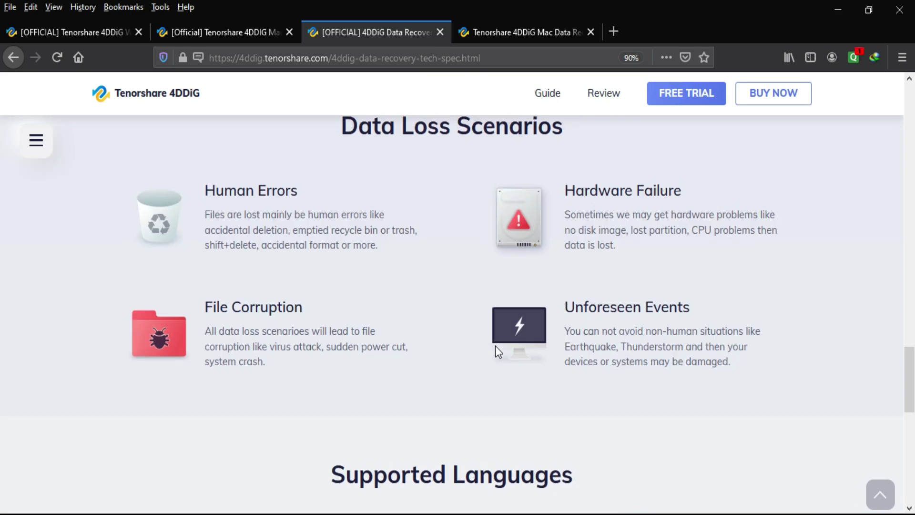
scroll(736, 342, "up", 4)
scroll(3, 127, "up", 15)
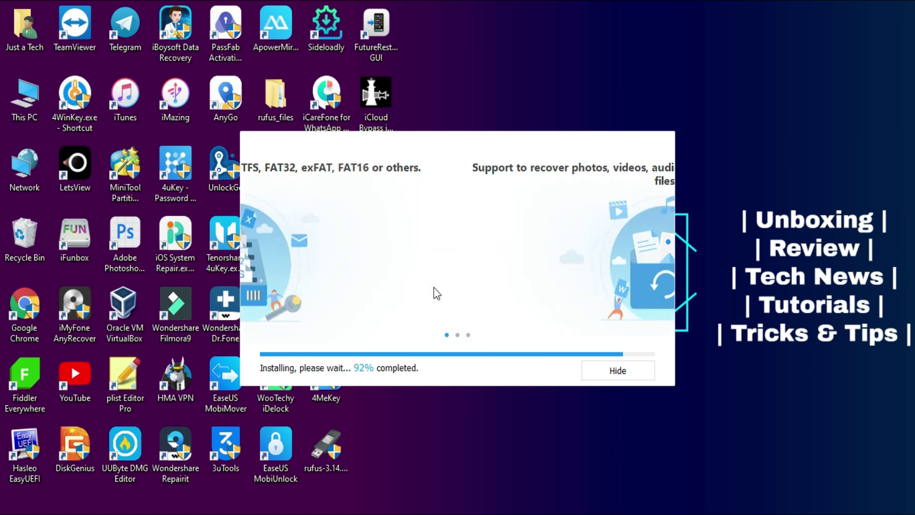
Launch 4DDiG and try each recovery location card, closing the Select Folder dialog.
left_click(435, 288)
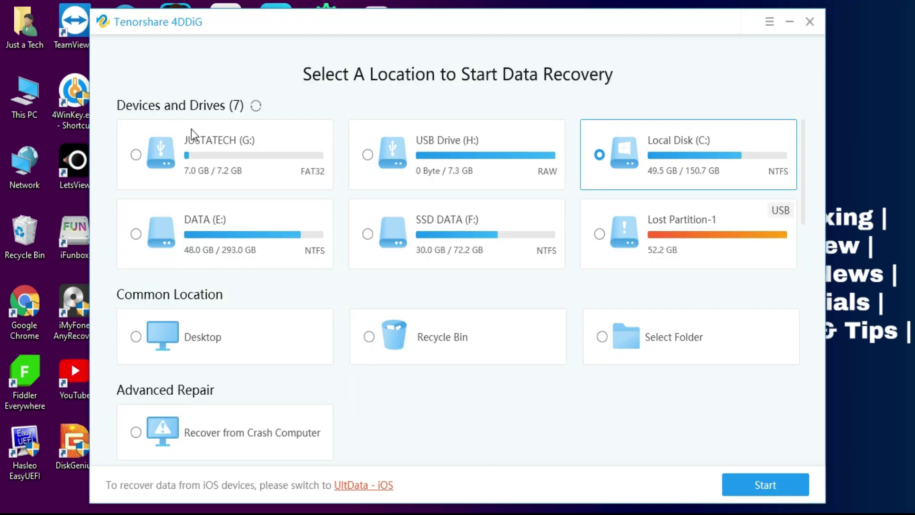
left_click(202, 151)
left_click(514, 179)
left_click(765, 176)
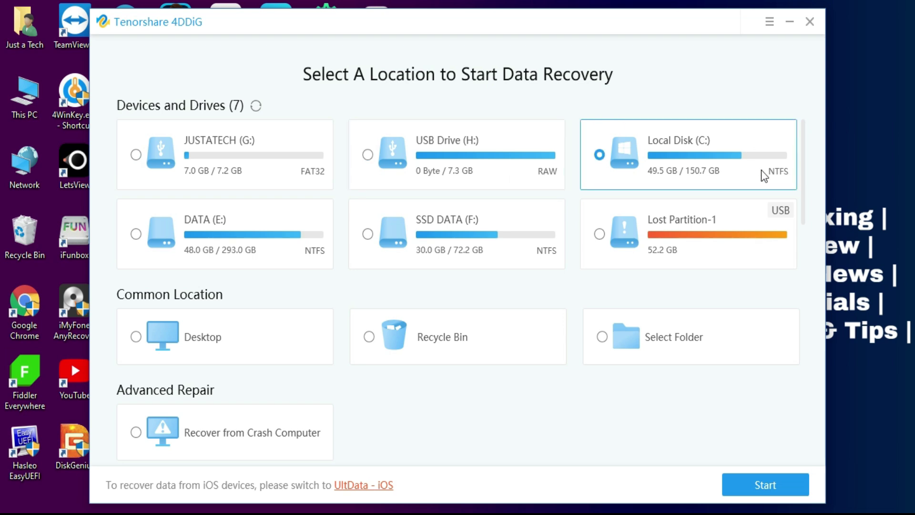
left_click(693, 236)
left_click(140, 233)
left_click(148, 329)
left_click(492, 352)
left_click(626, 347)
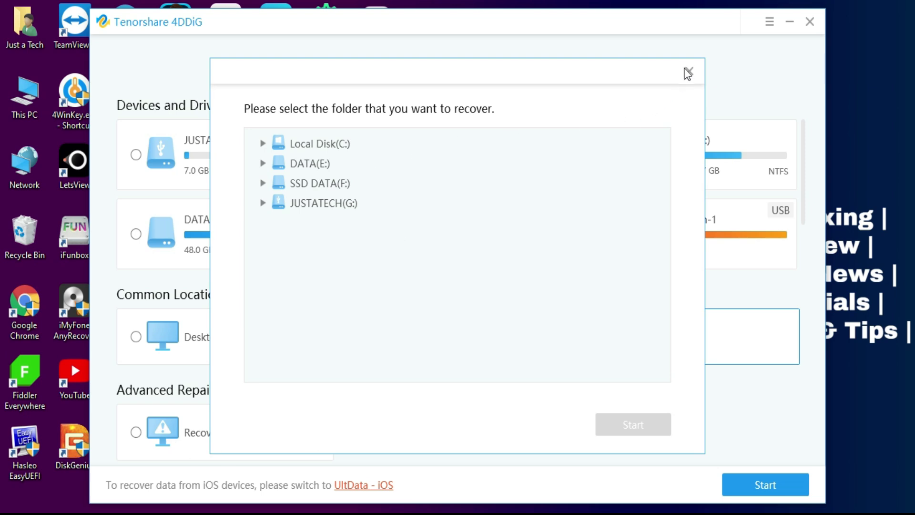
left_click(688, 72)
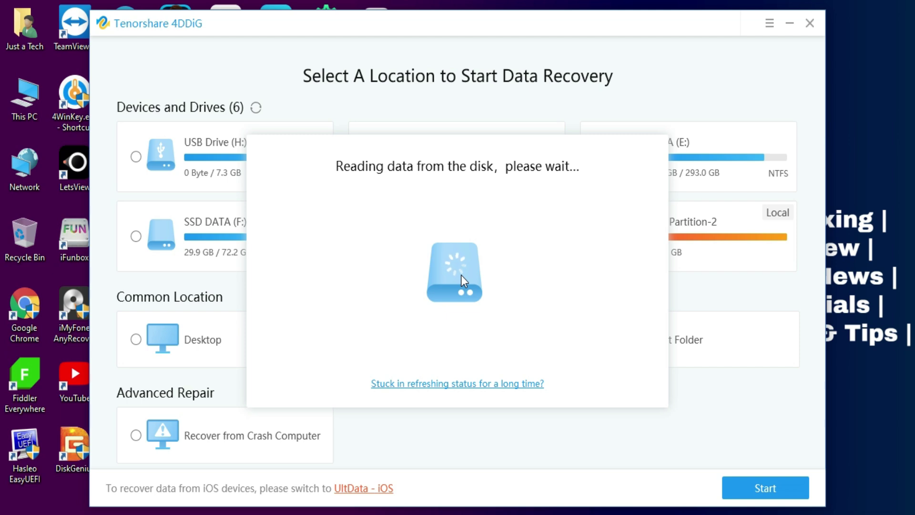
Refresh the drive list, choose USB (G:) as the recovery location, and minimize 4DDiG.
left_click(256, 107)
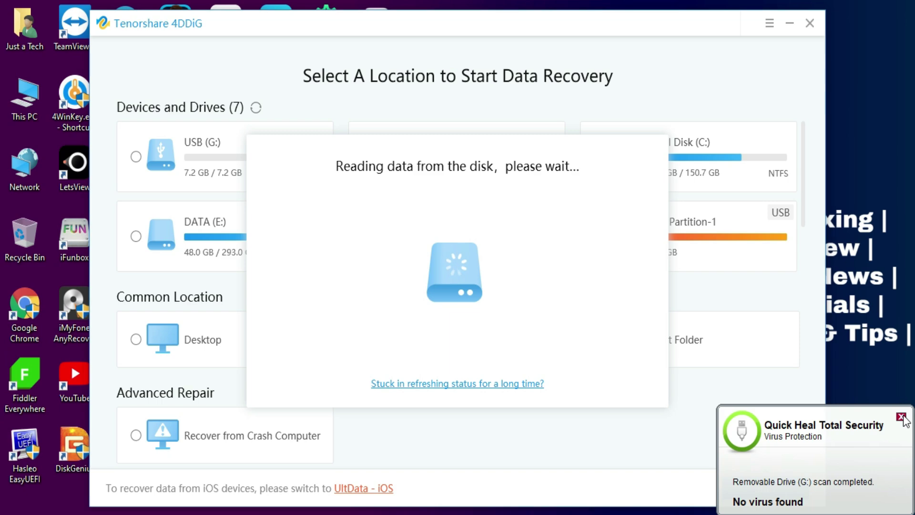
left_click(901, 416)
left_click(243, 161)
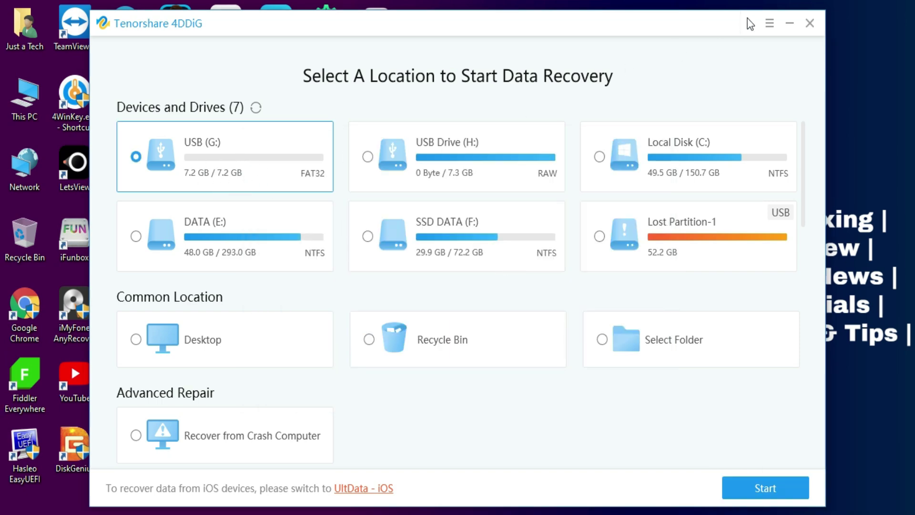
left_click(788, 23)
Open USB (G:)'s Important Data folder in a maximized This PC window with large icons.
double_click(24, 95)
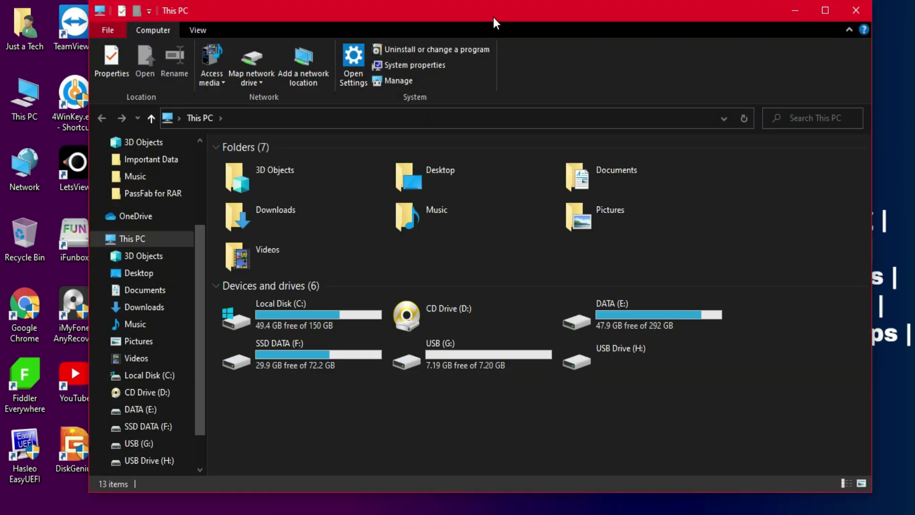
double_click(494, 18)
double_click(267, 324)
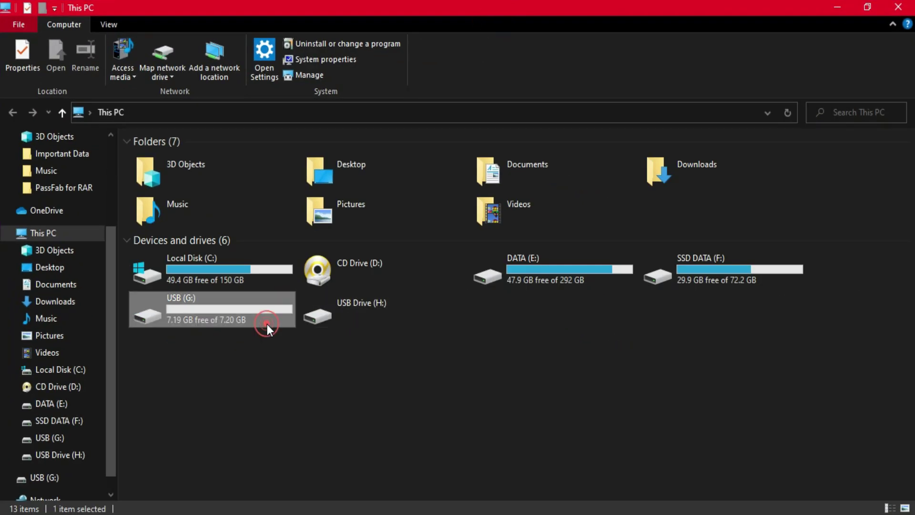
double_click(212, 159)
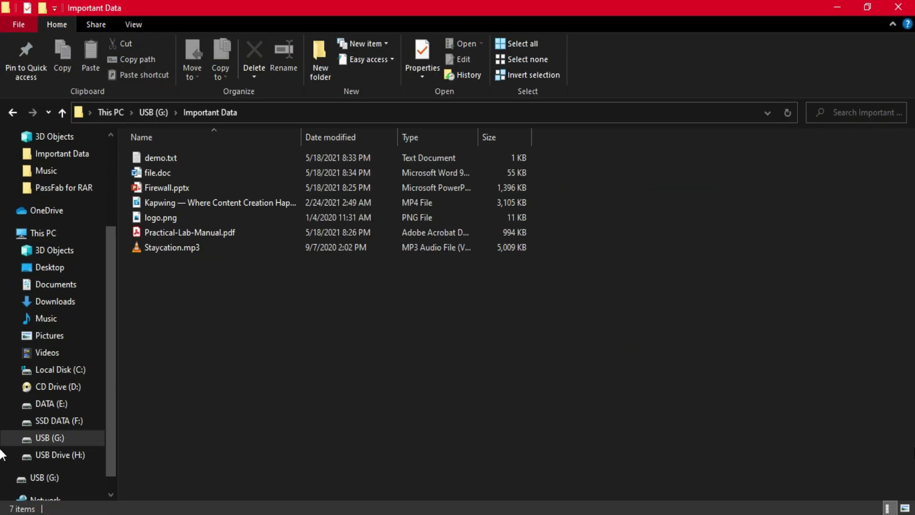
left_click(905, 509)
Select each of the seven files, then all at once, and clear the selection.
left_click(186, 198)
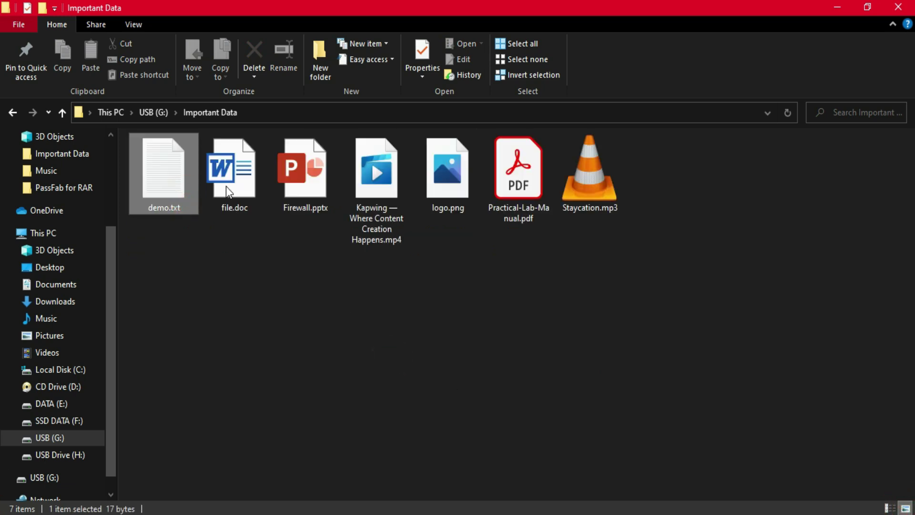
left_click(226, 186)
left_click(310, 209)
left_click(377, 212)
left_click(455, 192)
left_click(533, 190)
left_click(590, 181)
left_click_drag(701, 260, 163, 191)
left_click(235, 232)
Open demo.txt and Firewall.pptx to check their contents, closing each afterwards.
double_click(184, 205)
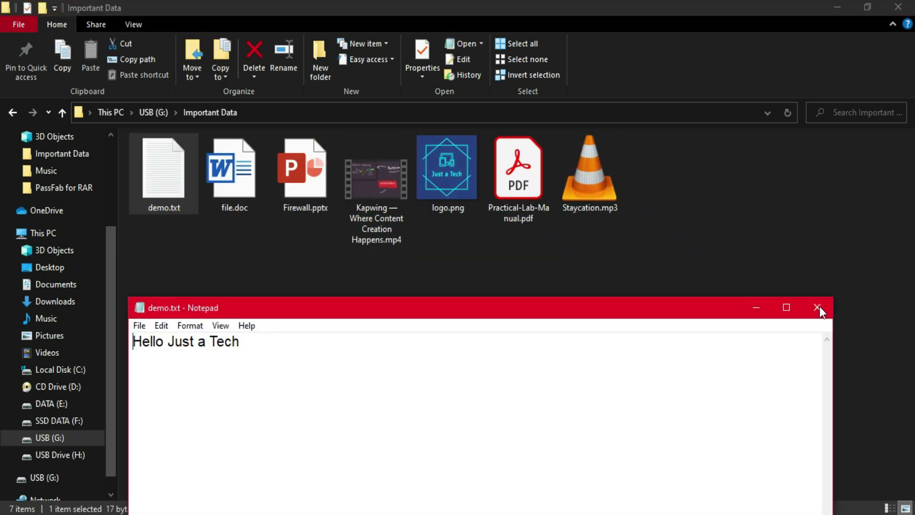
left_click(816, 306)
left_click(371, 282)
double_click(316, 194)
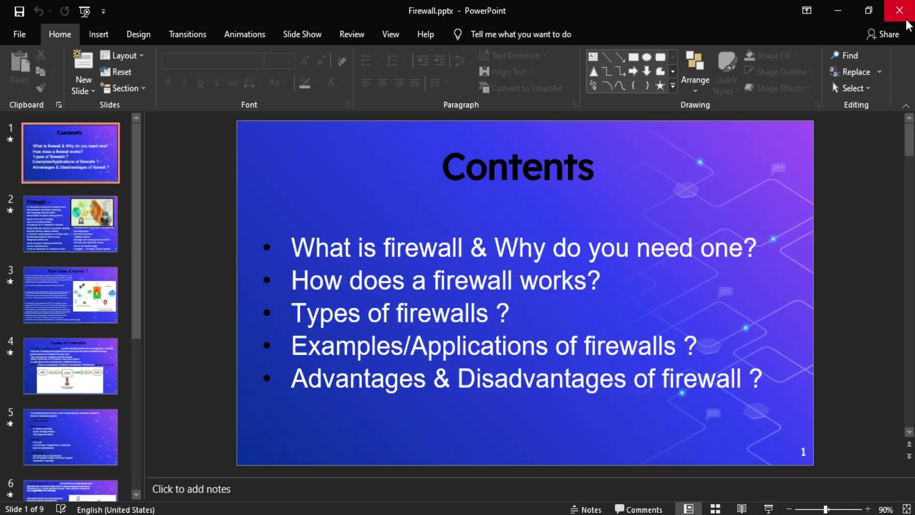
left_click(899, 8)
Select logo.png, the Kapwing video and Staycation.mp3, then navigate back to This PC.
left_click(458, 212)
left_click(346, 198)
left_click(675, 199)
left_click(241, 246)
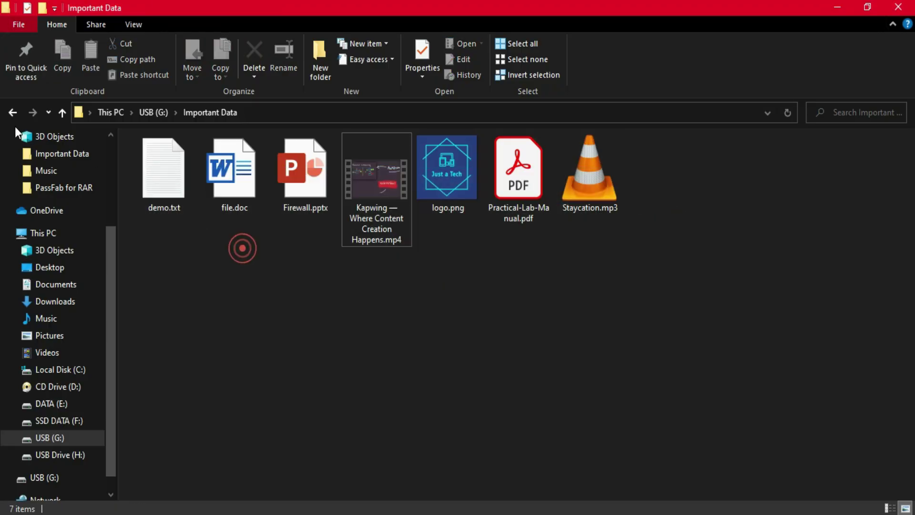
left_click(20, 112)
left_click(240, 318)
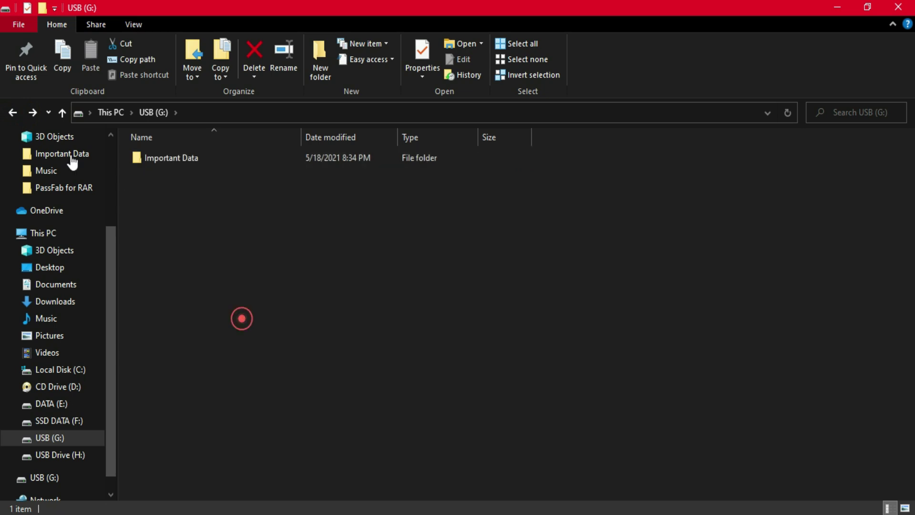
left_click(19, 112)
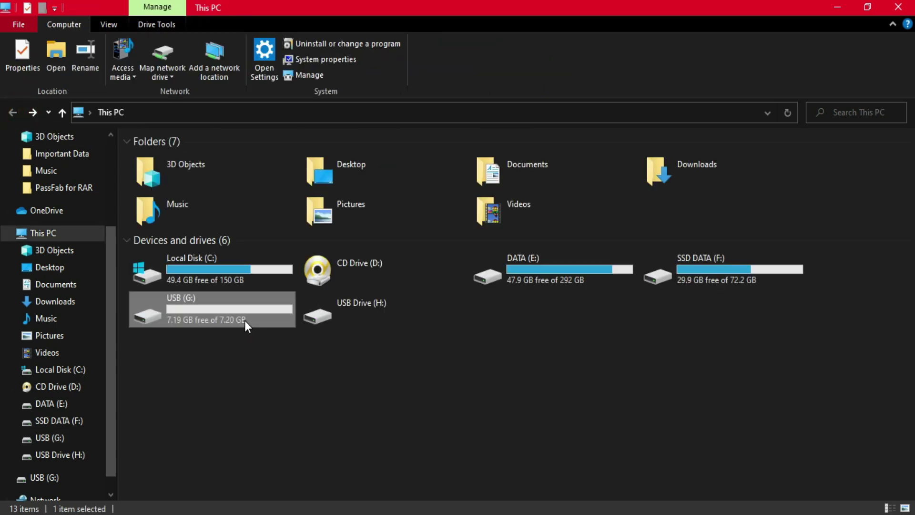
Quick-format USB (G:) as FAT32 and open it to confirm it is empty with 7.20 GB free.
right_click(244, 317)
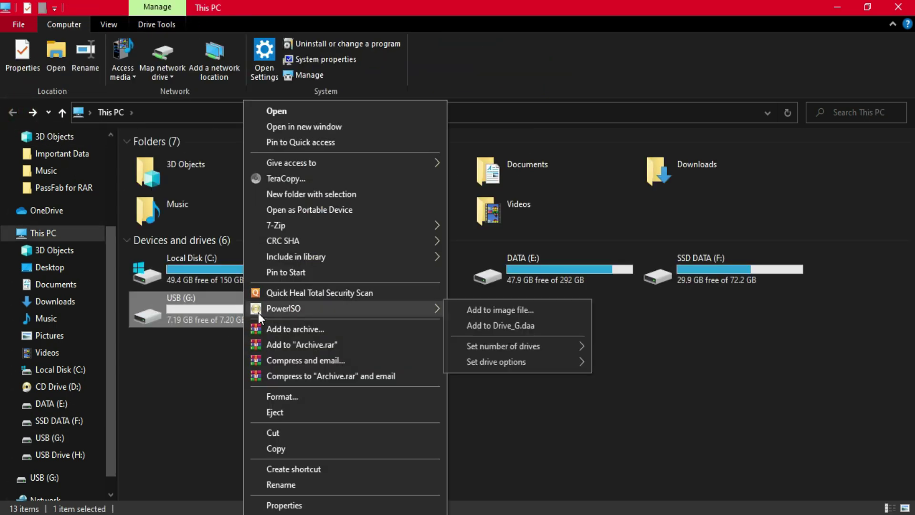
left_click(290, 392)
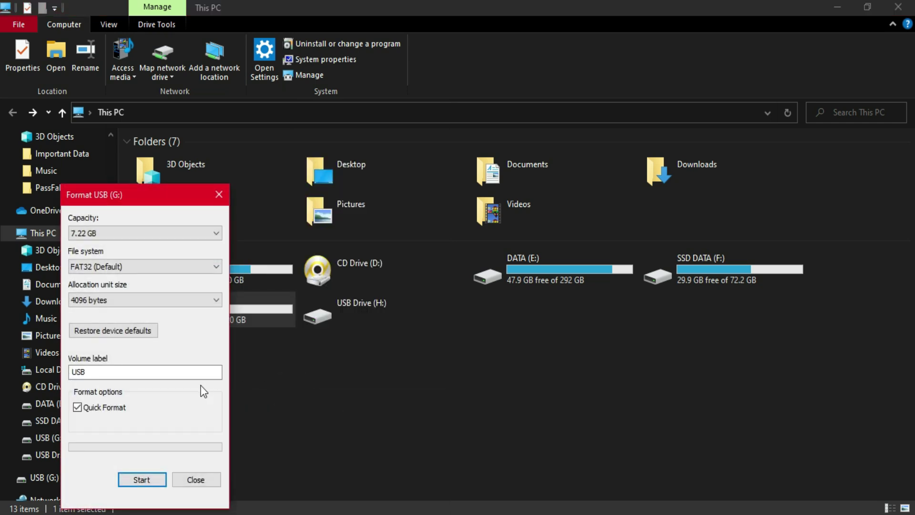
left_click(141, 478)
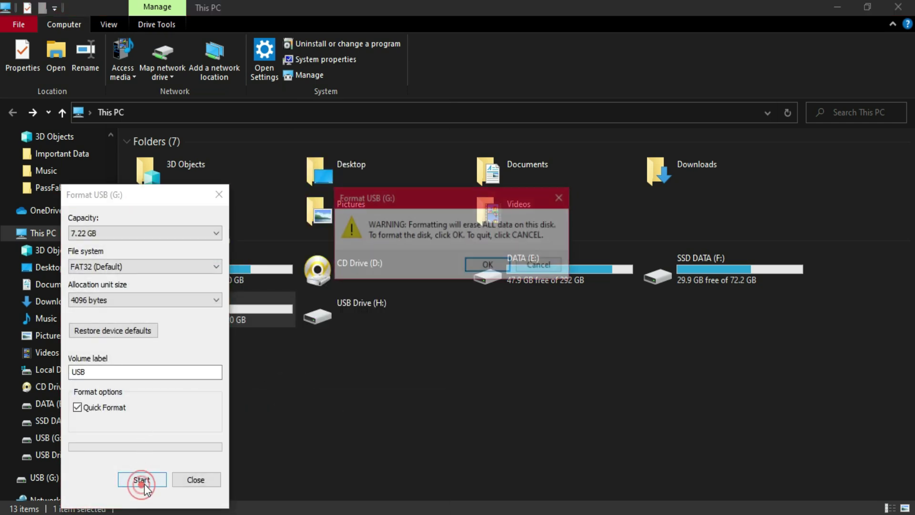
left_click(480, 264)
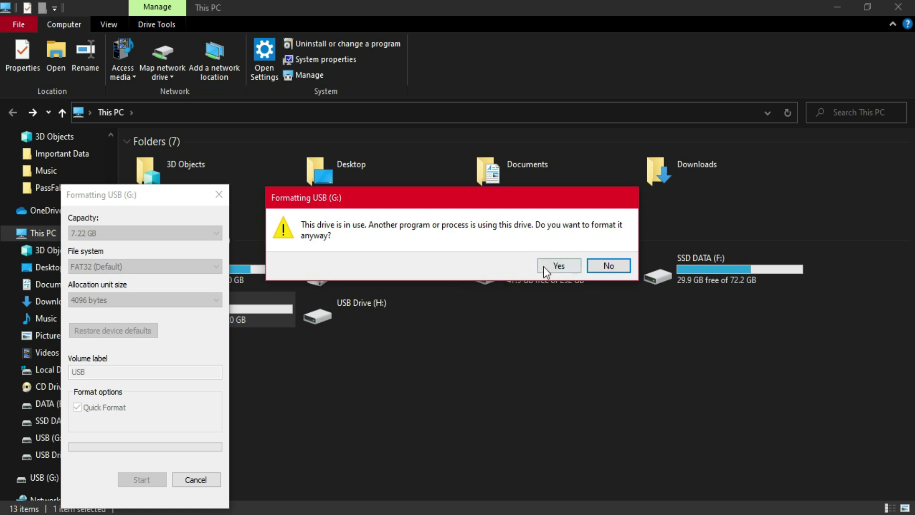
left_click(543, 267)
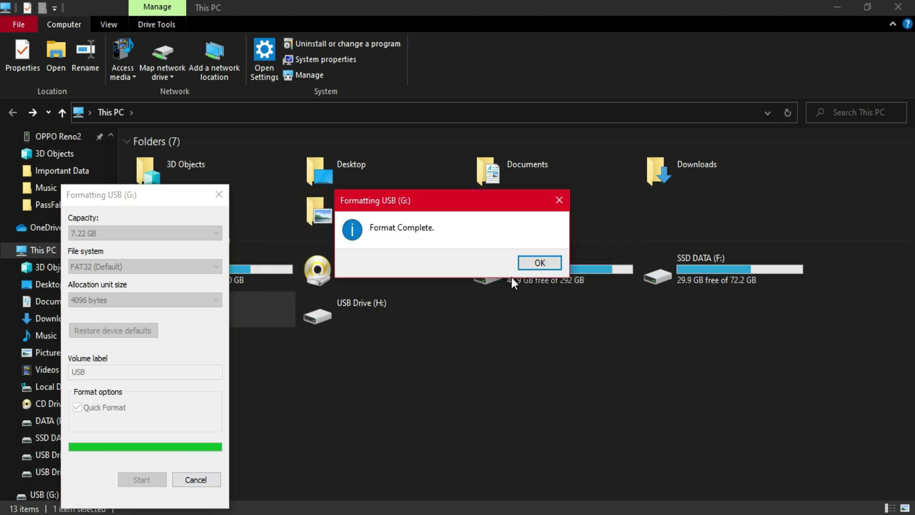
left_click(536, 259)
left_click(226, 198)
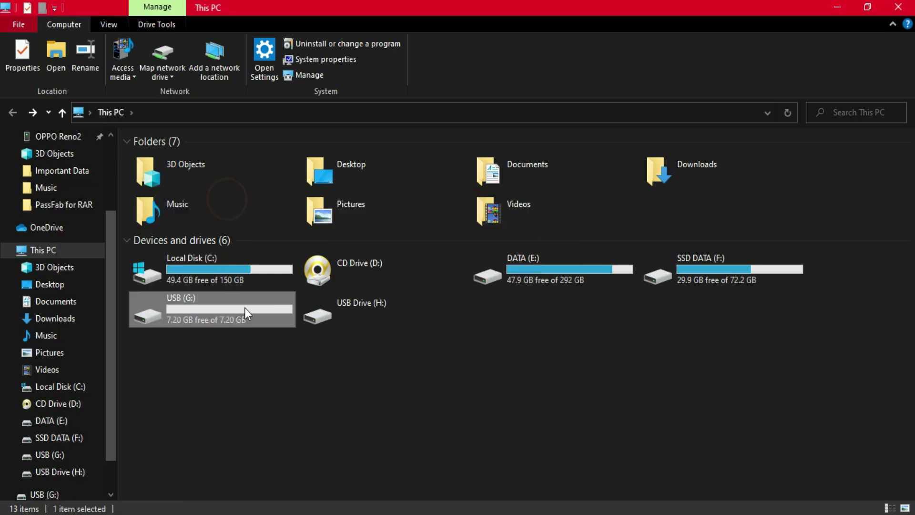
double_click(294, 315)
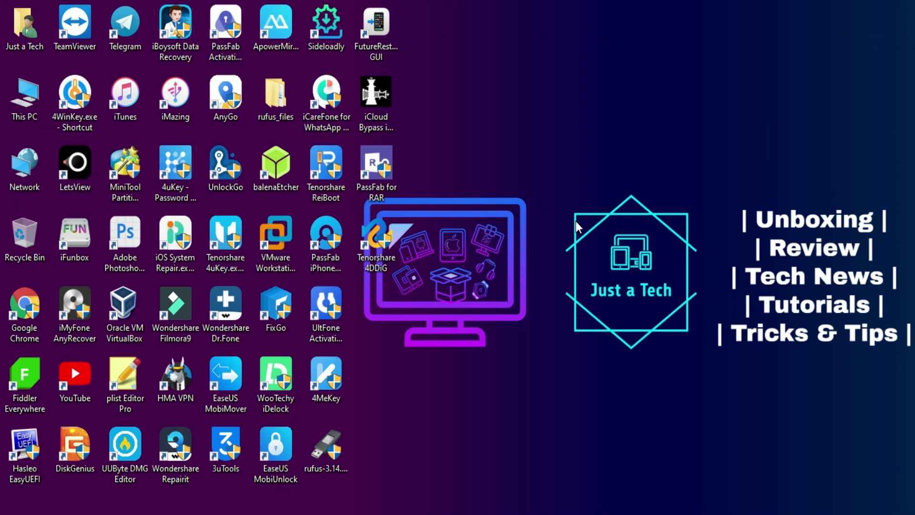
Scan USB (G:) in 4DDiG and dismiss the scan-completed notice.
left_click(576, 219)
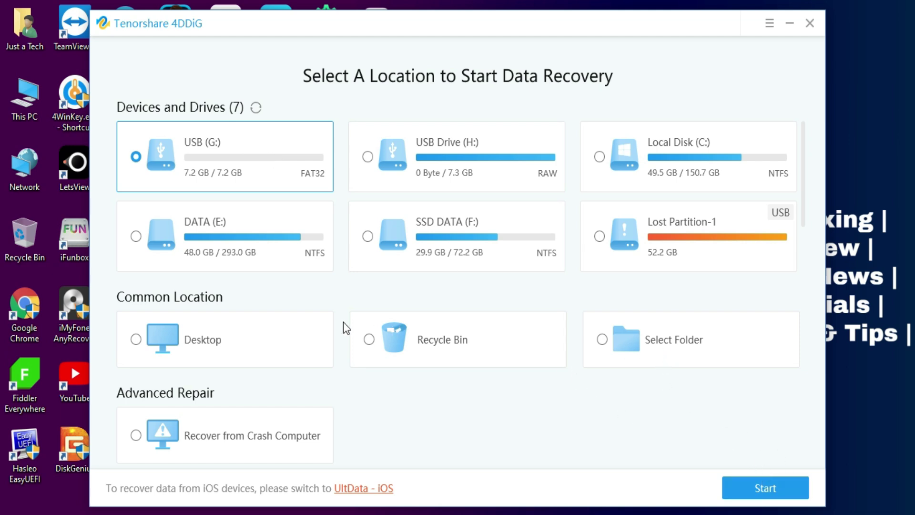
left_click(771, 485)
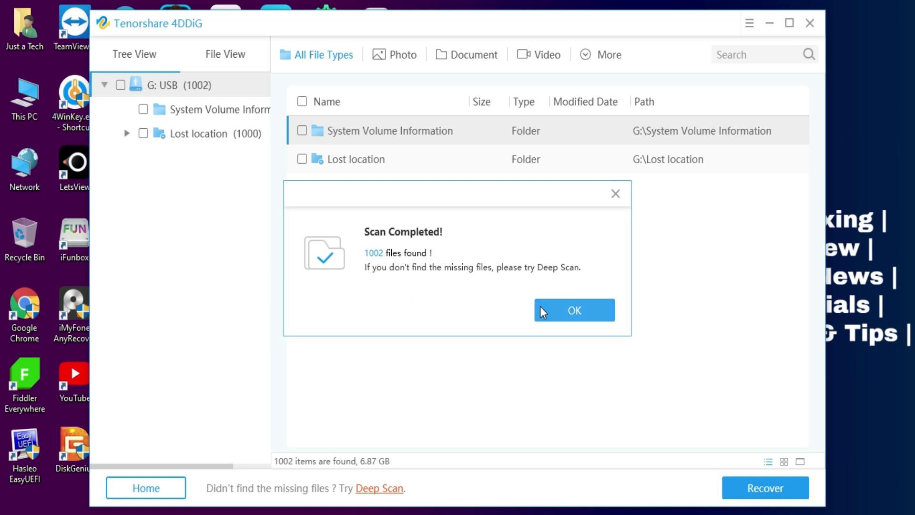
left_click(558, 313)
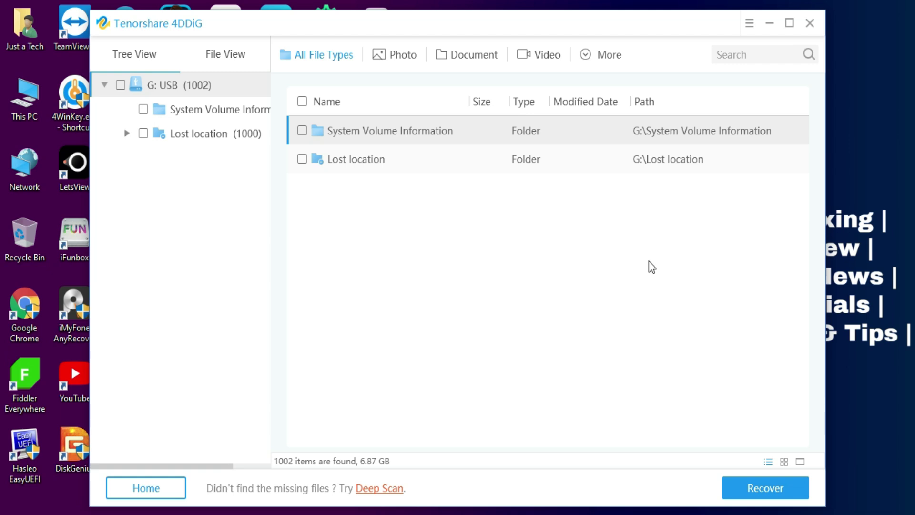
Browse the found folders: System Volume Information, Lost location, Store-V1, libn, Store-V2 and non-free.
left_click(214, 111)
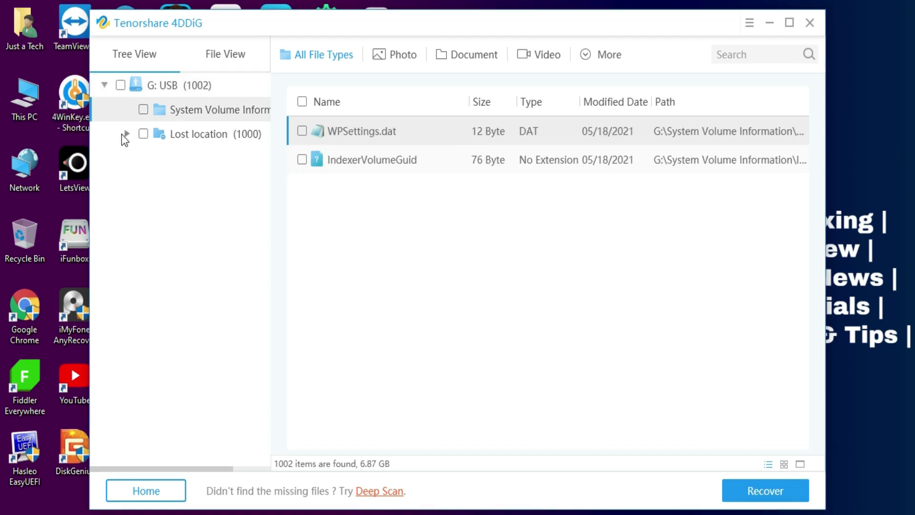
left_click(127, 133)
left_click(196, 158)
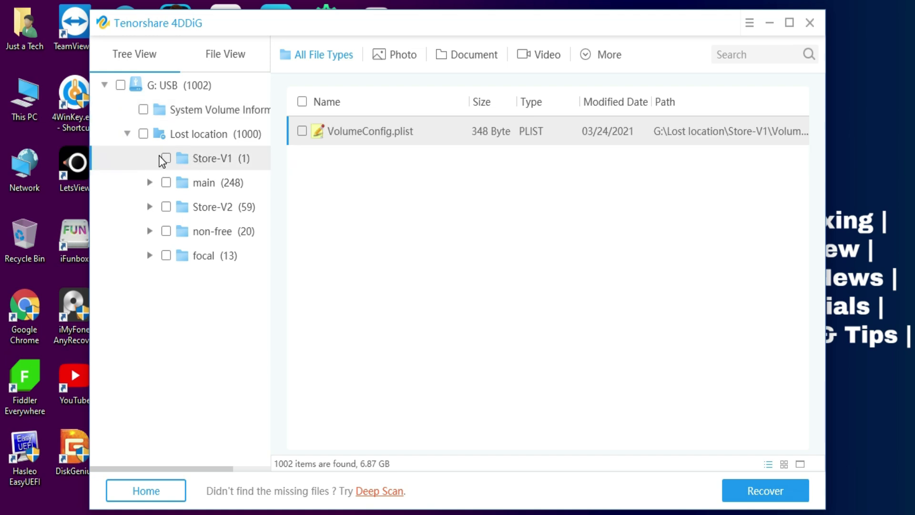
left_click(155, 183)
left_click(210, 232)
scroll(214, 260, "down", 10)
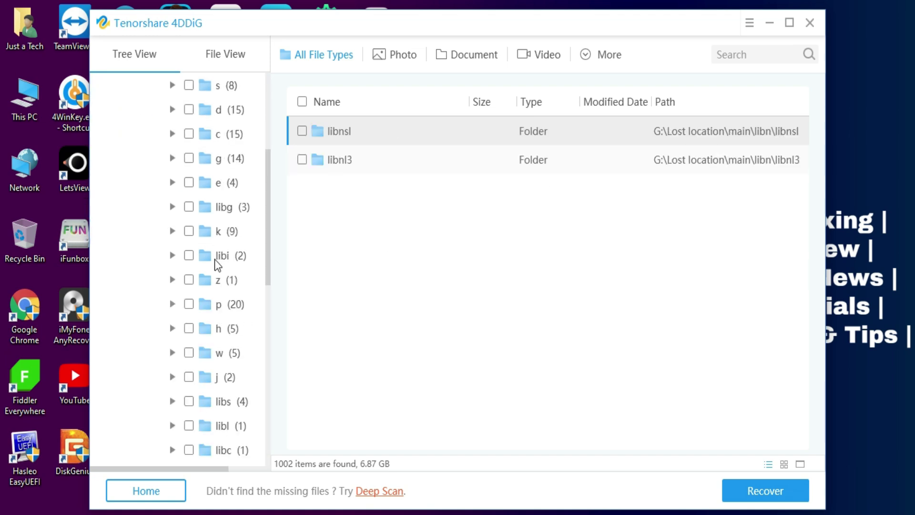
left_click(211, 403)
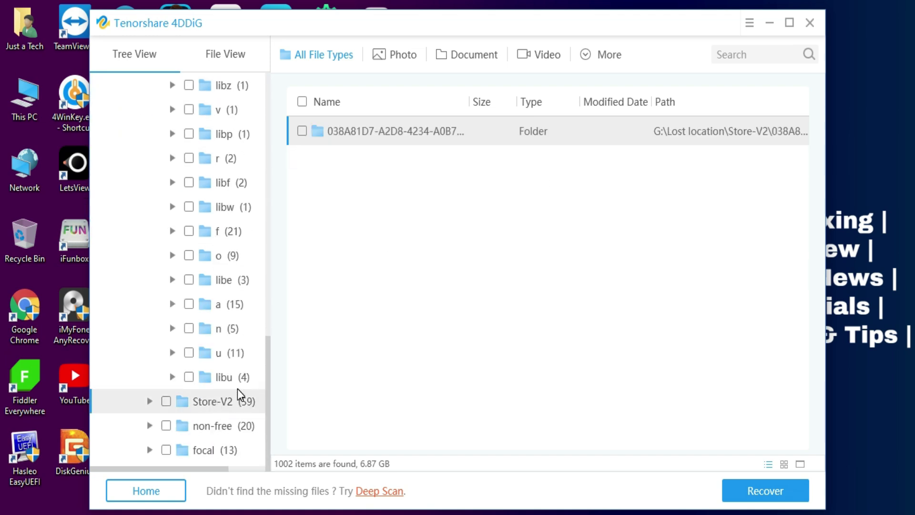
left_click(221, 429)
left_click(151, 426)
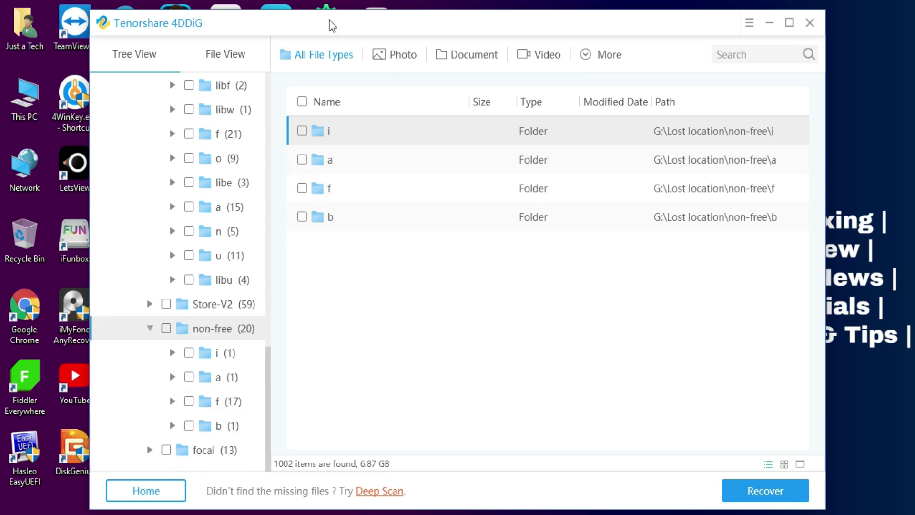
Filter to photos and inspect splash.png and the two logo-50.jpg files in Lost location.
left_click(380, 55)
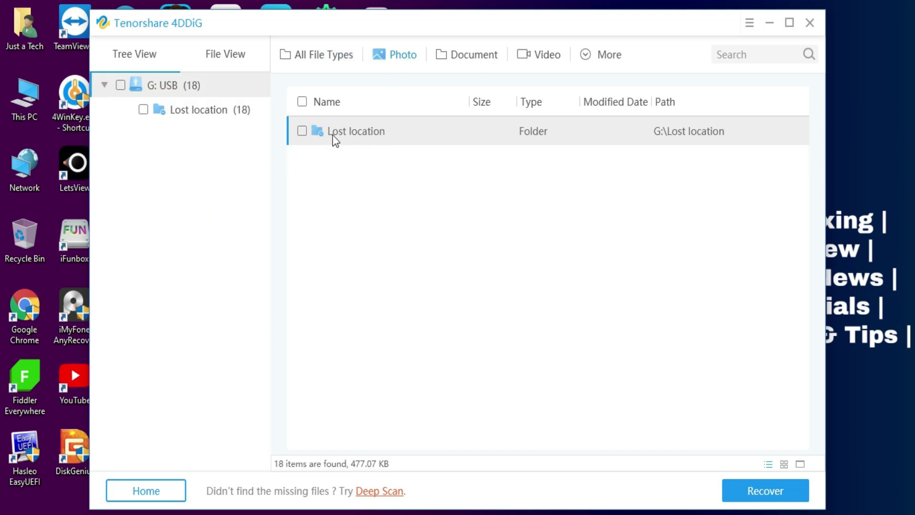
double_click(350, 133)
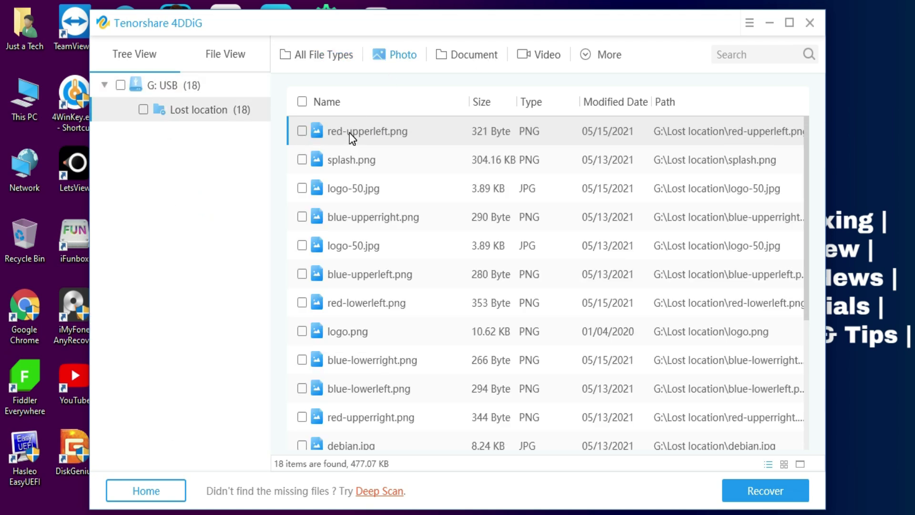
left_click(350, 159)
left_click(356, 200)
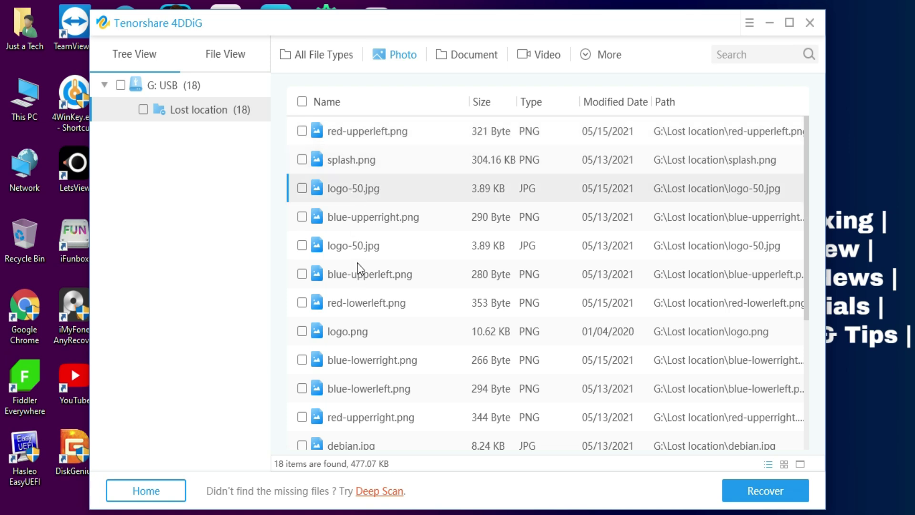
left_click(356, 246)
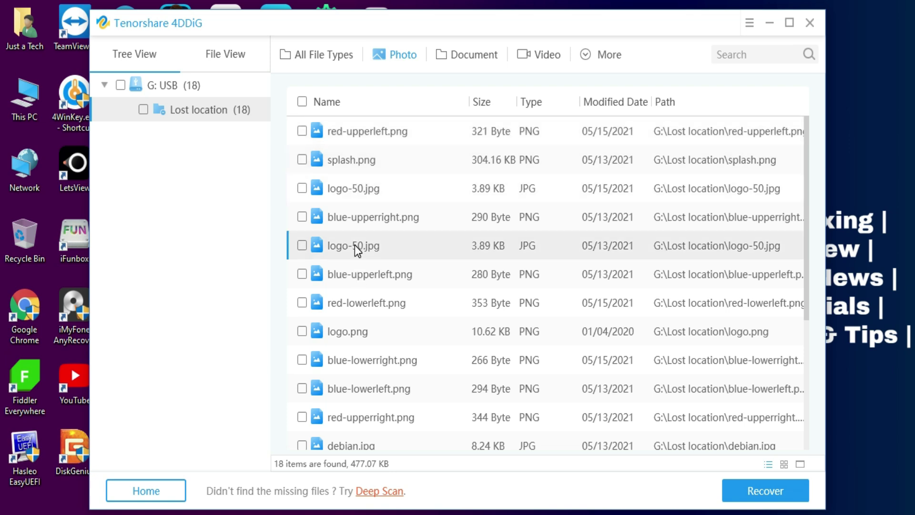
left_click(359, 196)
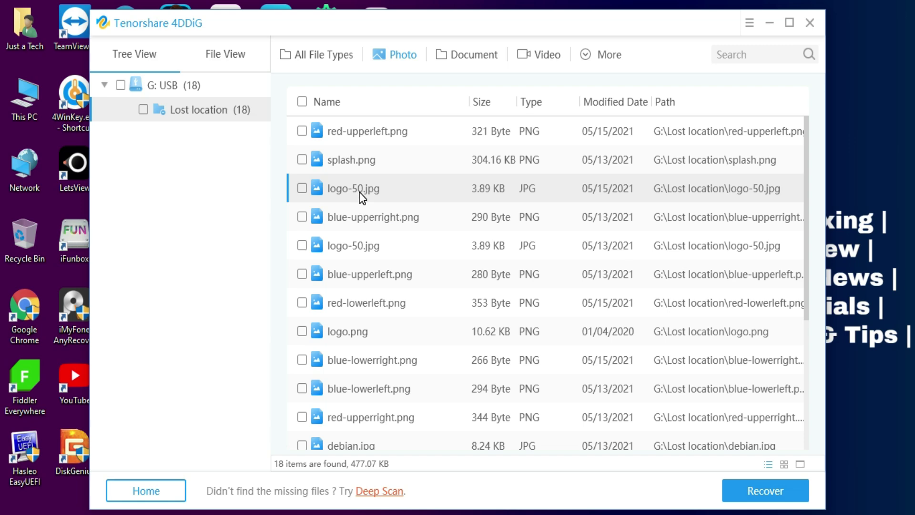
Filter to documents, confirm Firewall.pptx opens intact, then switch to the Video filter.
left_click(446, 54)
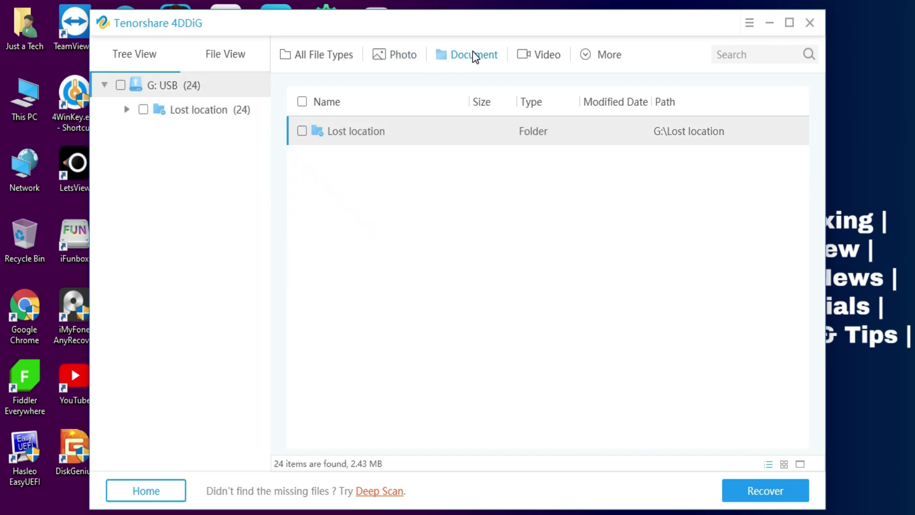
double_click(377, 135)
scroll(361, 249, "down", 5)
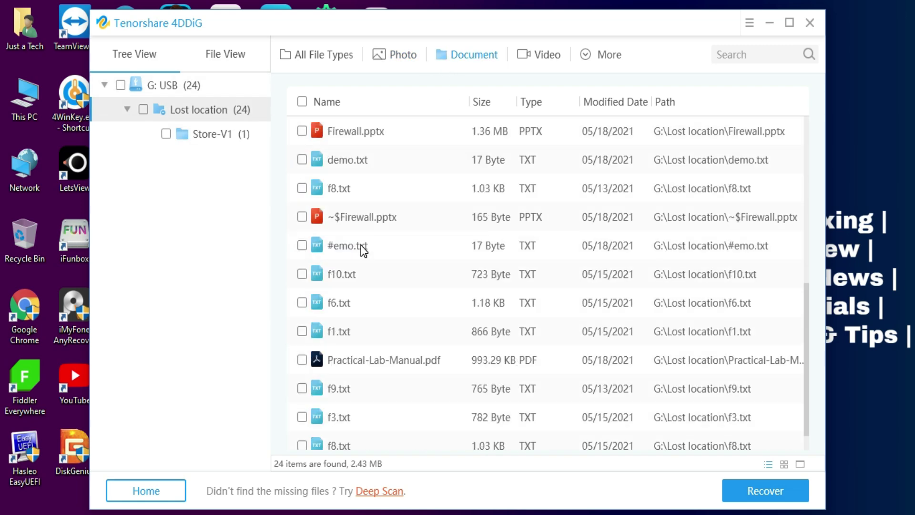
scroll(384, 287, "up", 3)
double_click(371, 277)
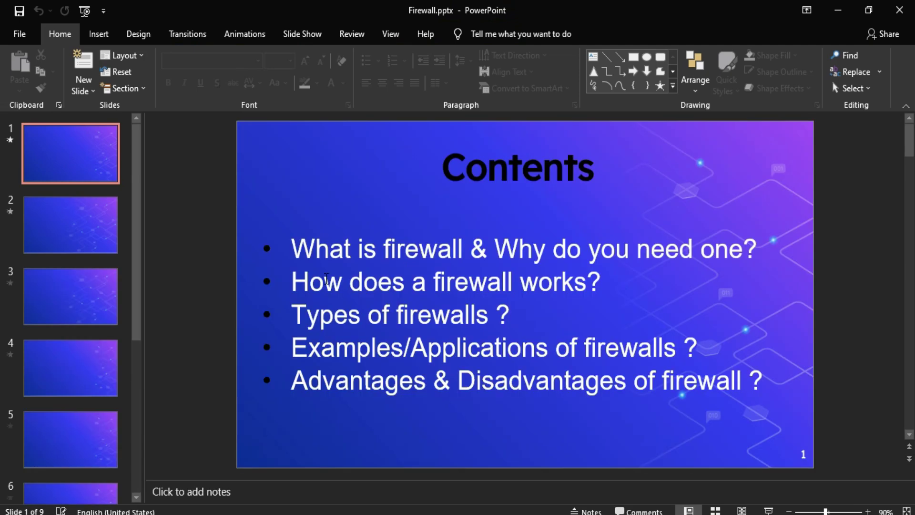
scroll(384, 267, "down", 2)
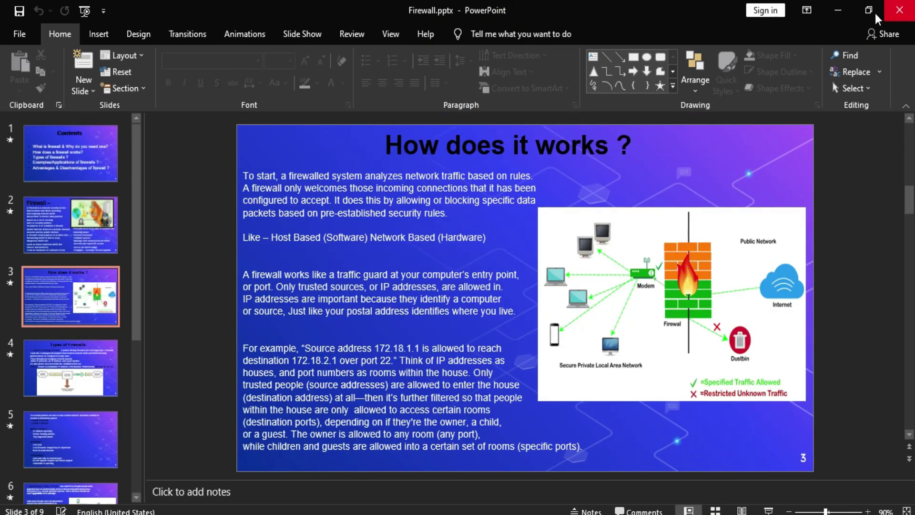
left_click(878, 14)
left_click(525, 54)
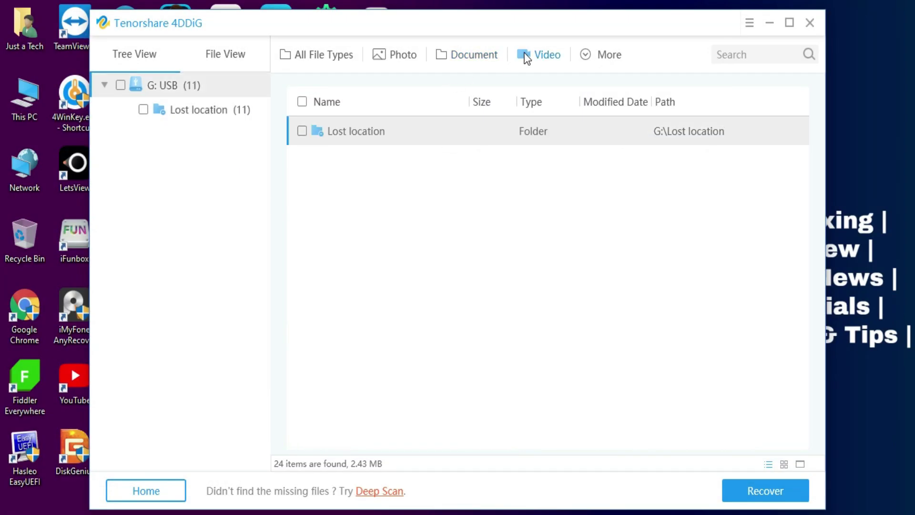
Filter to audio and play Staycation.mp3 in VLC, seeking ahead to about 01:17.
double_click(392, 131)
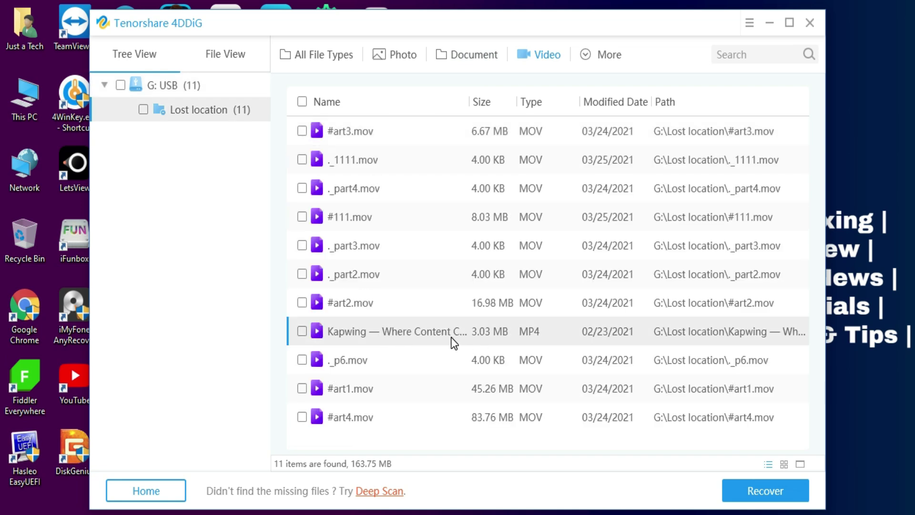
left_click(584, 57)
left_click(604, 86)
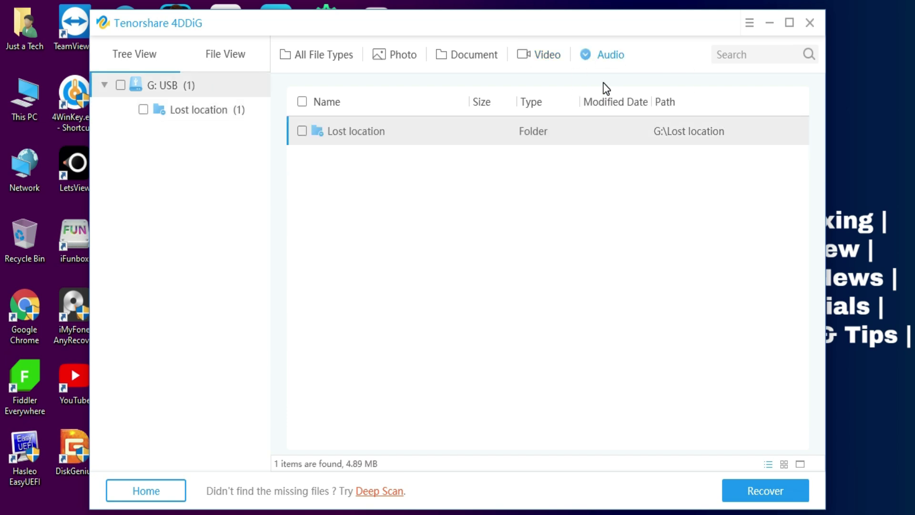
double_click(406, 131)
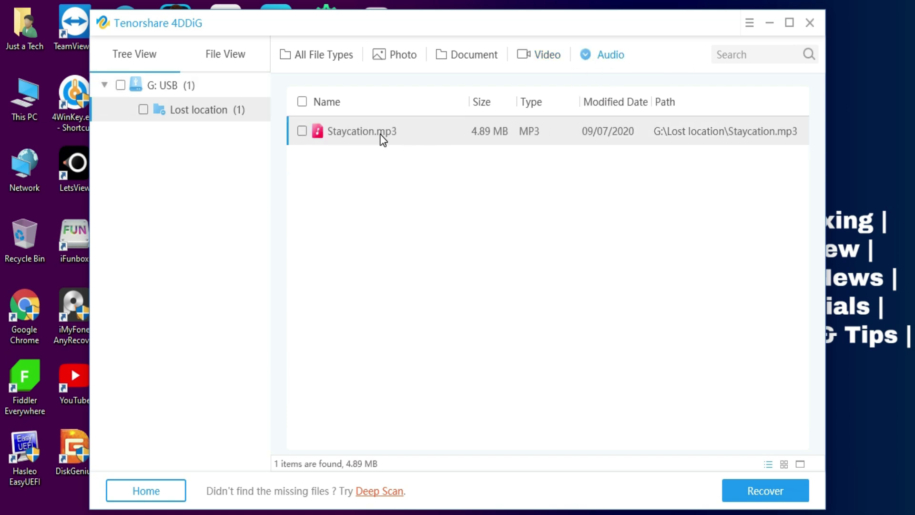
double_click(377, 136)
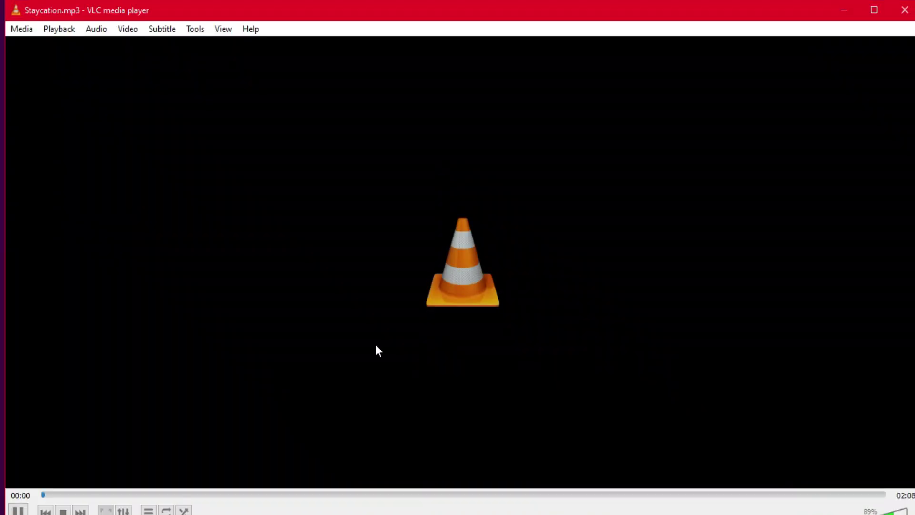
left_click_drag(458, 495, 552, 495)
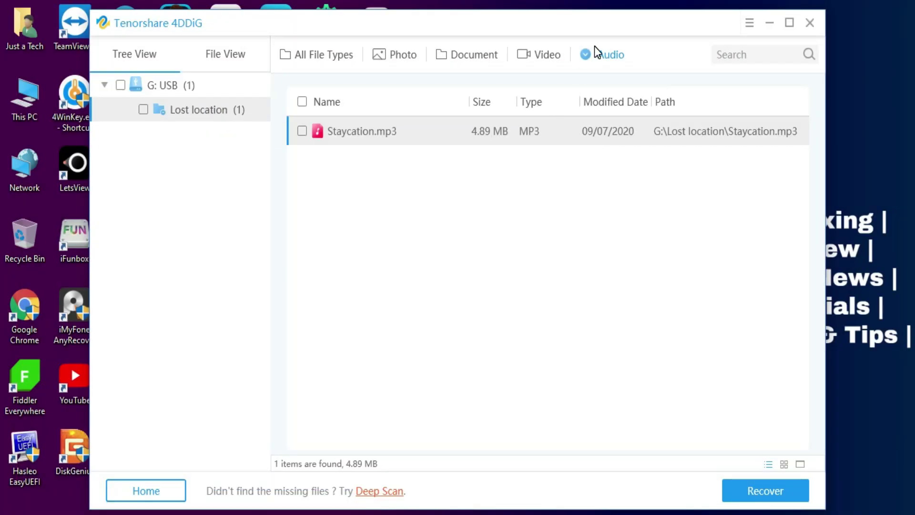
left_click(594, 53)
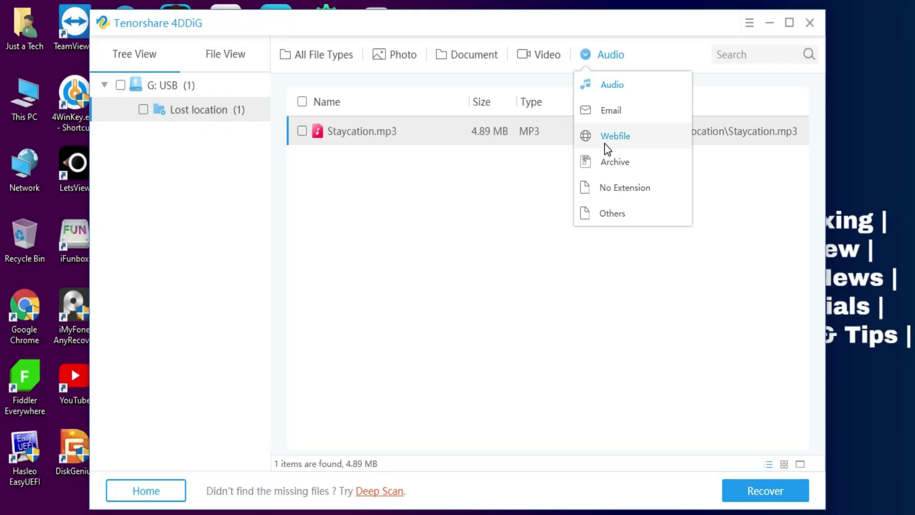
Cycle through the Email, No Extension, Audio, Document and Photo filters.
left_click(617, 115)
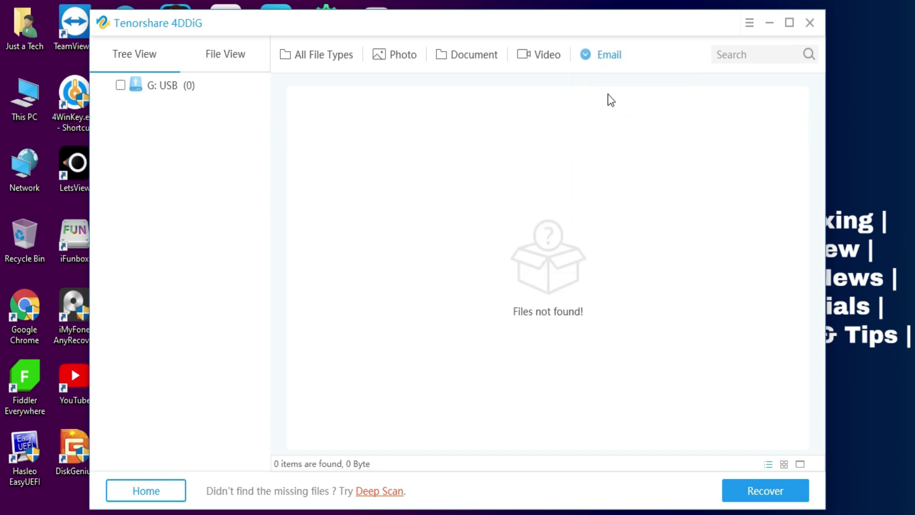
left_click(606, 60)
left_click(617, 187)
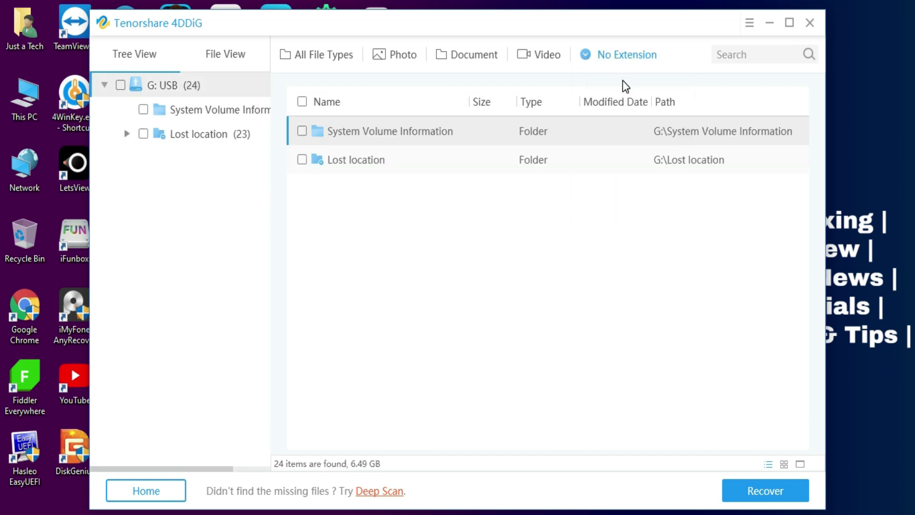
left_click(620, 69)
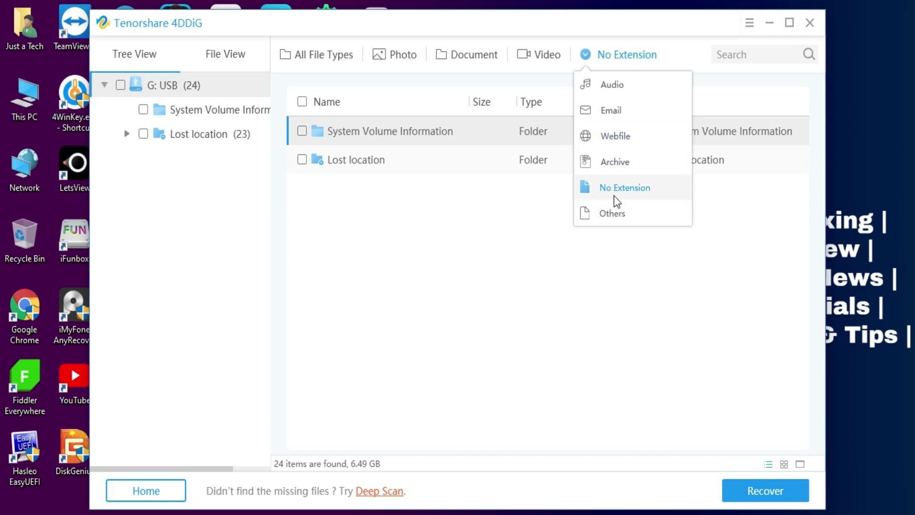
left_click(620, 84)
left_click(469, 54)
left_click(393, 53)
scroll(413, 263, "down", 2)
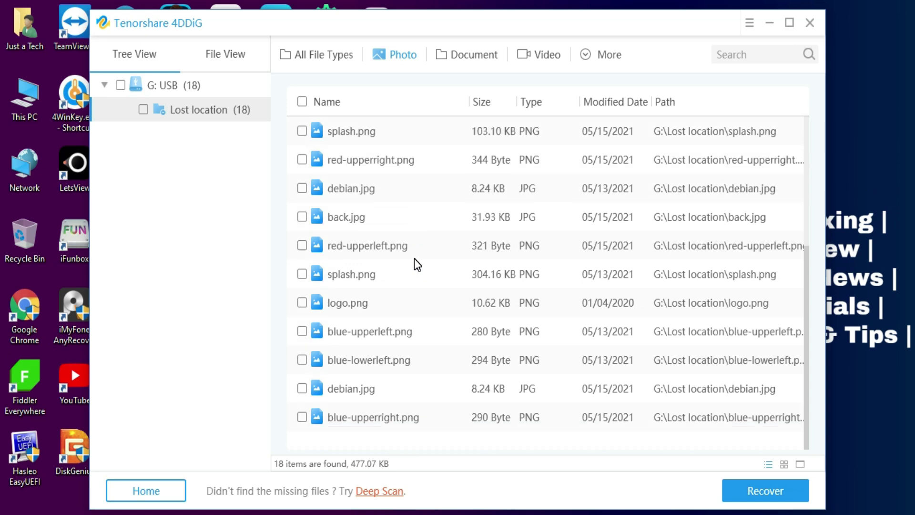
scroll(367, 229, "up", 2)
Preview logo.png in Photos, then search the results for 'logo'.
double_click(358, 387)
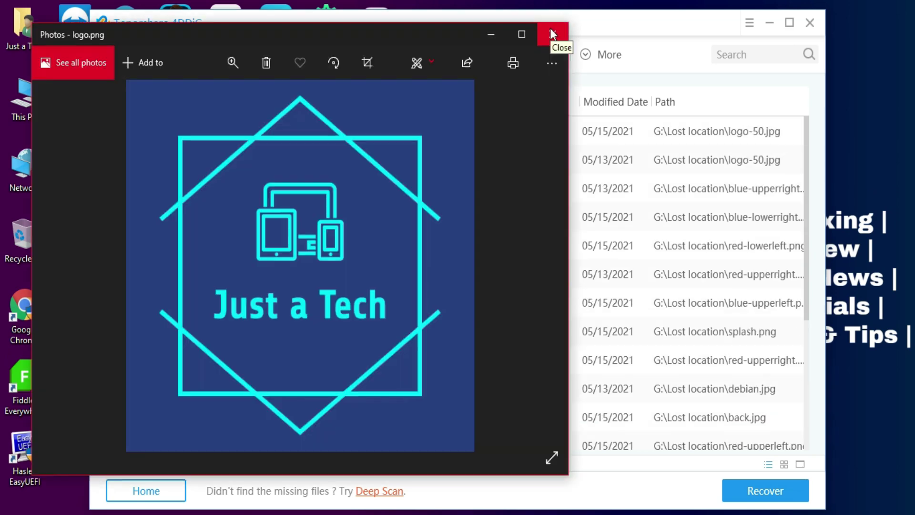
left_click(552, 34)
scroll(492, 124, "down", 4)
left_click(731, 54)
type("lo")
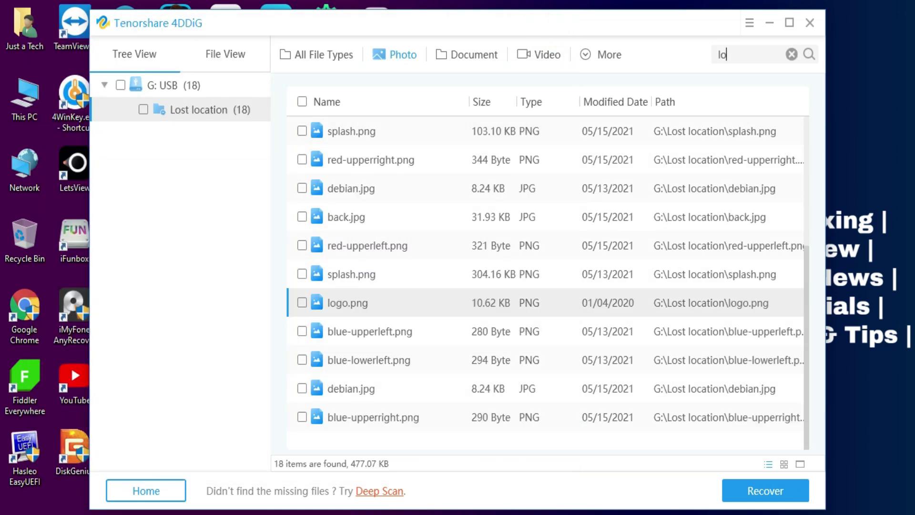
type("go")
left_click(812, 54)
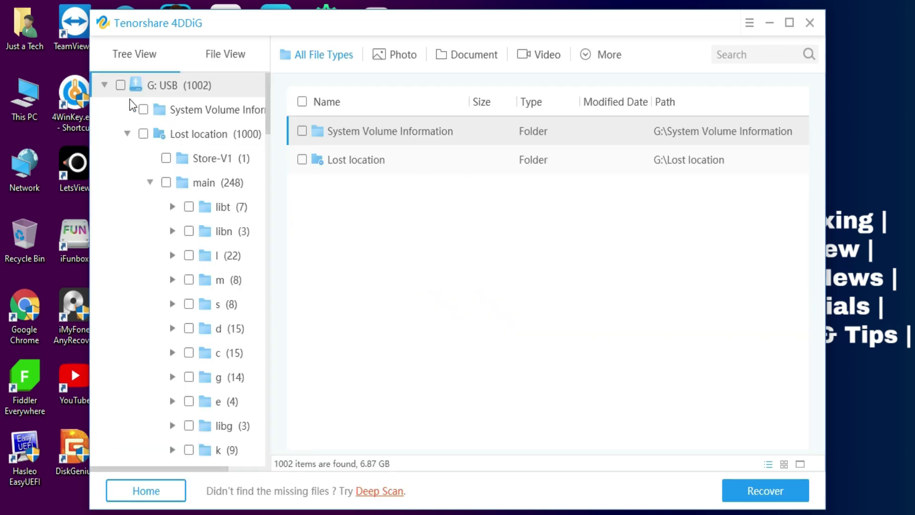
In the file-type view, open the TXT documents and preview demo.txt's contents.
left_click(211, 58)
double_click(349, 133)
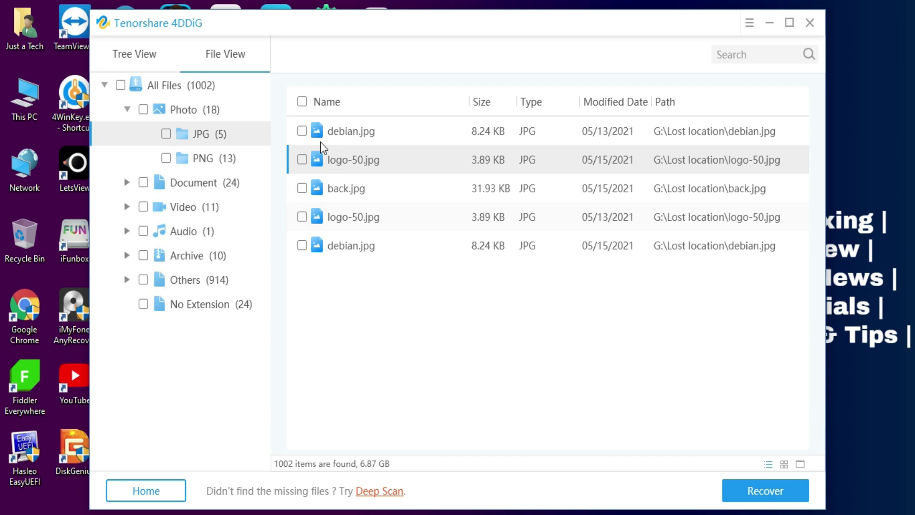
left_click(205, 188)
double_click(355, 193)
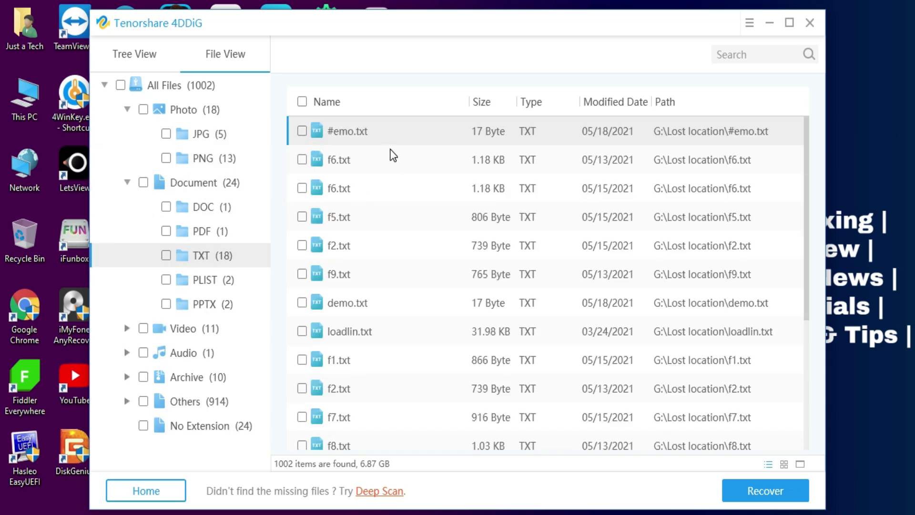
scroll(359, 161, "down", 3)
scroll(369, 165, "up", 3)
double_click(360, 303)
key("super+Up")
key("ctrl+a")
double_click(1, 5)
Browse the video, audio and archive file categories, then return to the file-type view.
left_click(194, 333)
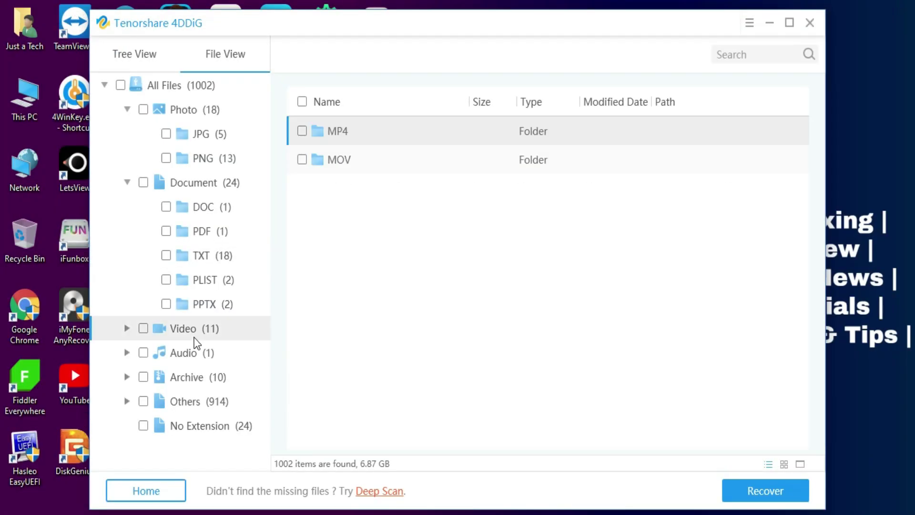
left_click(200, 361)
left_click(204, 378)
left_click(161, 56)
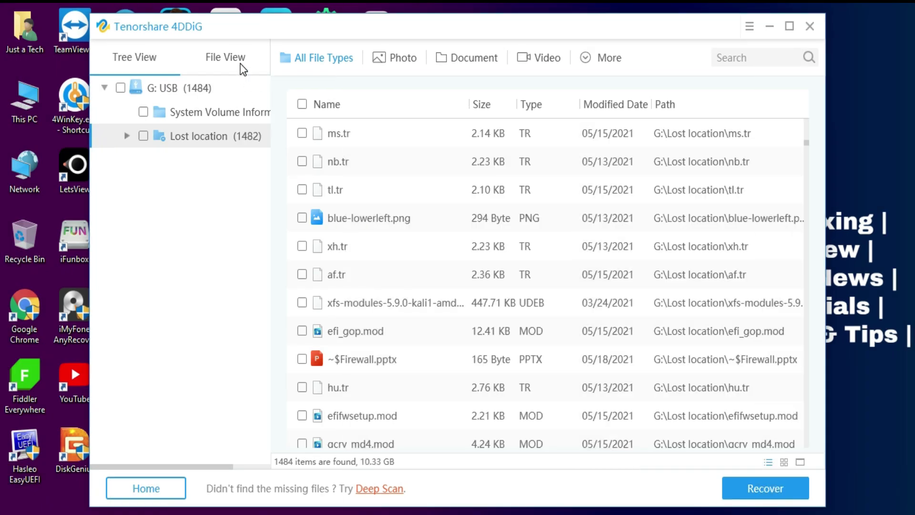
left_click(240, 64)
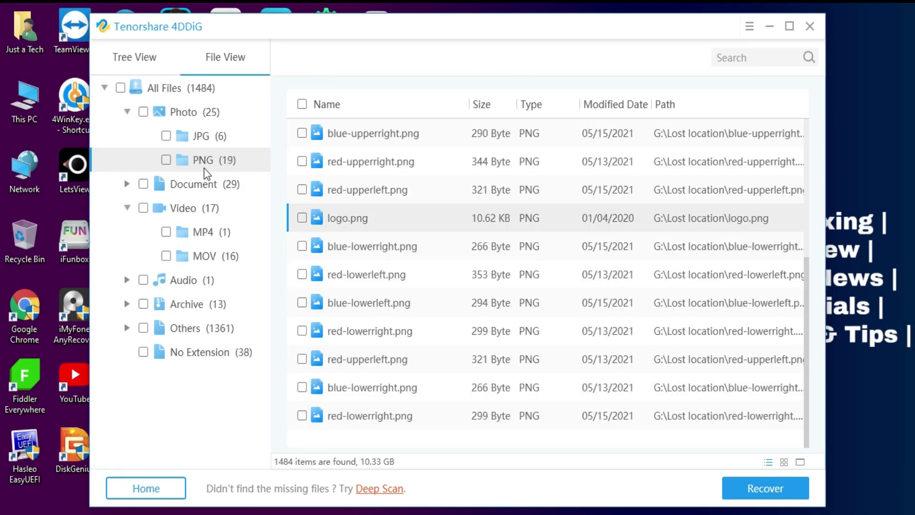
Mark logo.png, the Kapwing MP4 video and Staycation.mp3 for recovery.
double_click(382, 224)
left_click(302, 246)
left_click(301, 246)
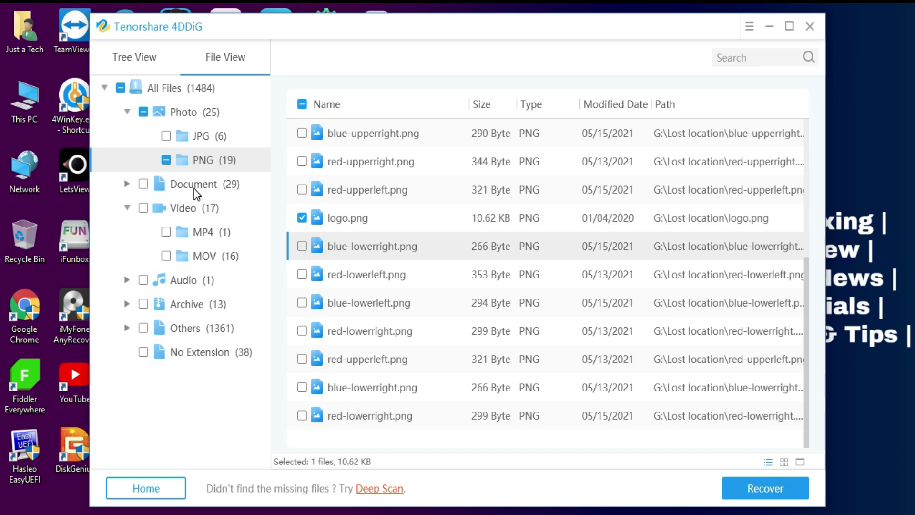
left_click(203, 233)
left_click(302, 133)
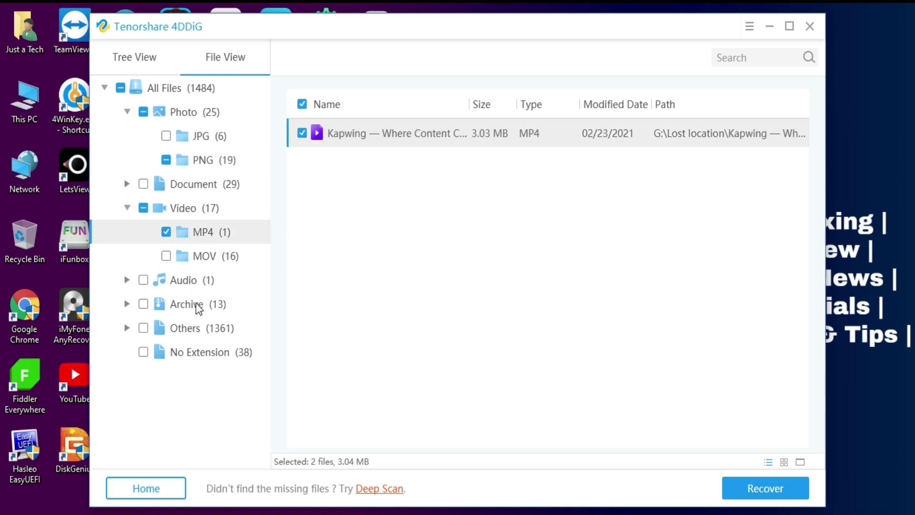
left_click(198, 284)
double_click(334, 138)
left_click(302, 134)
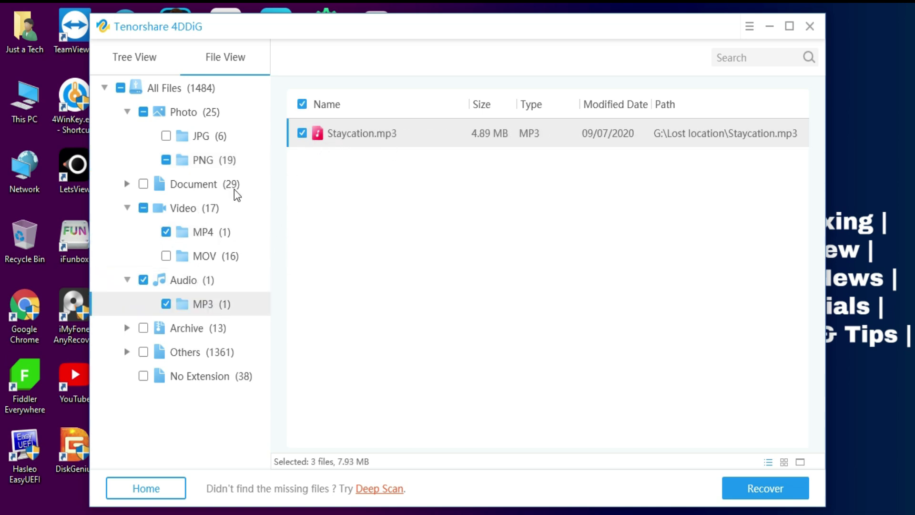
Mark demo.txt, Practical-Lab-Manual.pdf and Firewall.pptx for recovery.
left_click(233, 188)
double_click(333, 191)
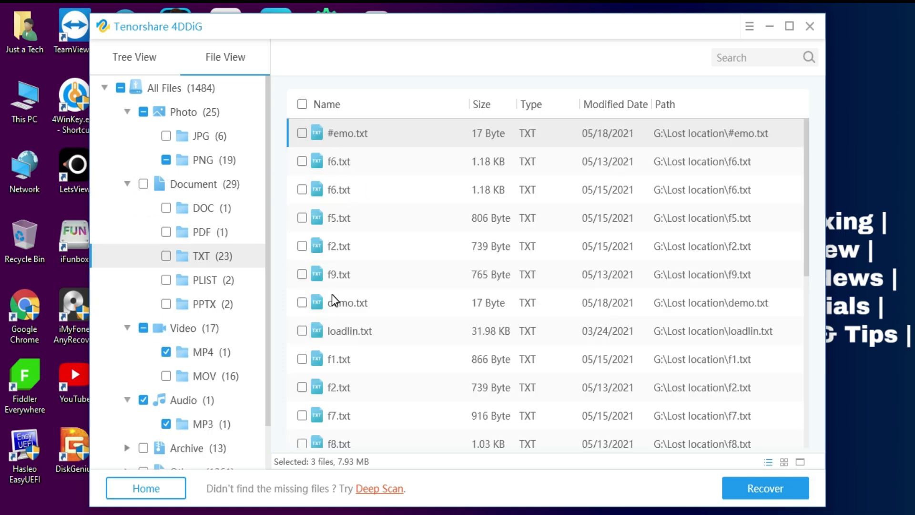
left_click(302, 302)
left_click(202, 232)
left_click(302, 133)
left_click(186, 300)
left_click(302, 161)
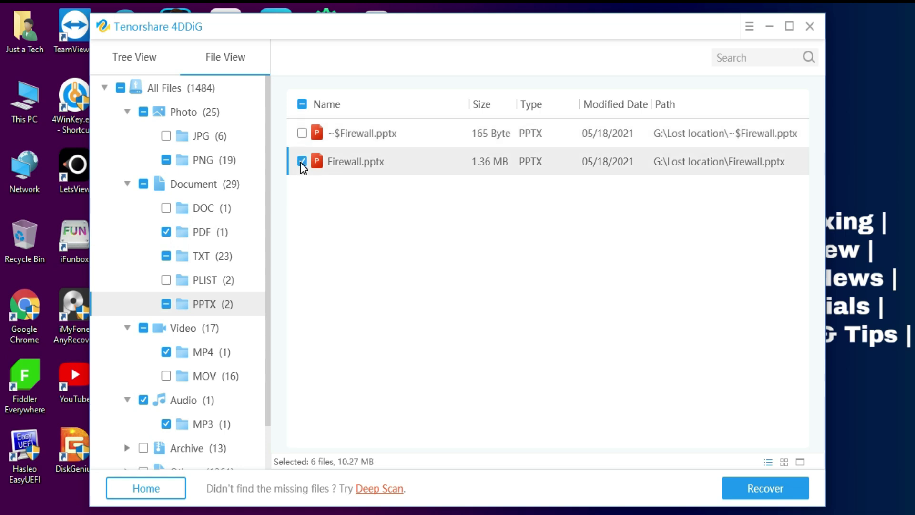
scroll(227, 356, "down", 2)
Recover the six marked files to the user's Desktop folder on Local Disk (C:).
left_click(761, 491)
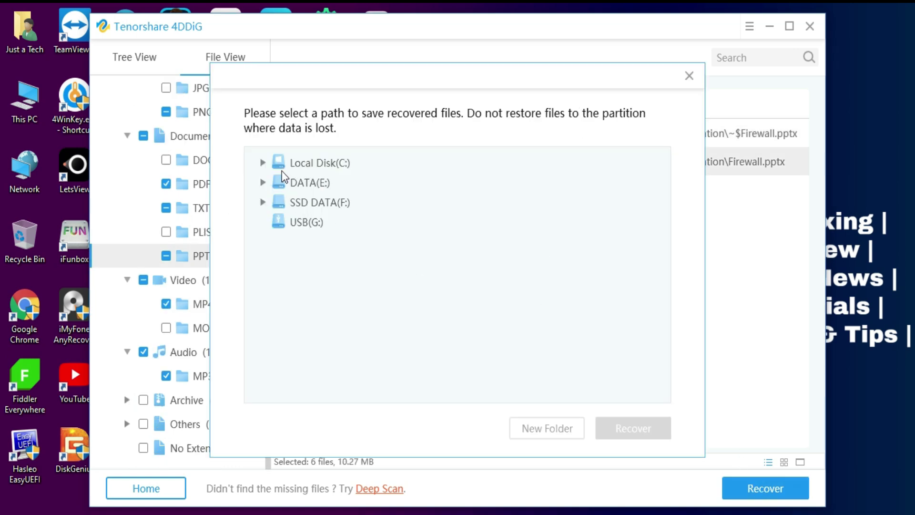
left_click(263, 163)
scroll(358, 361, "down", 5)
double_click(356, 342)
double_click(366, 378)
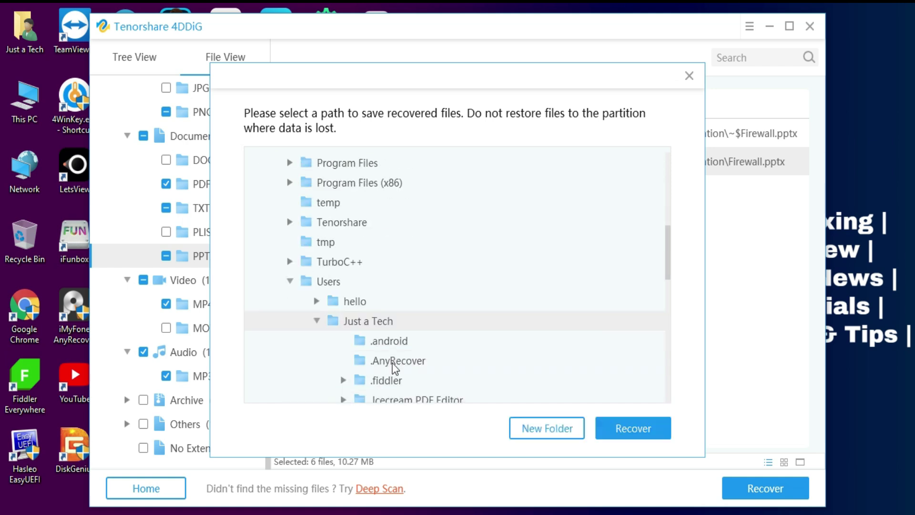
scroll(399, 301, "down", 4)
double_click(399, 301)
left_click(648, 424)
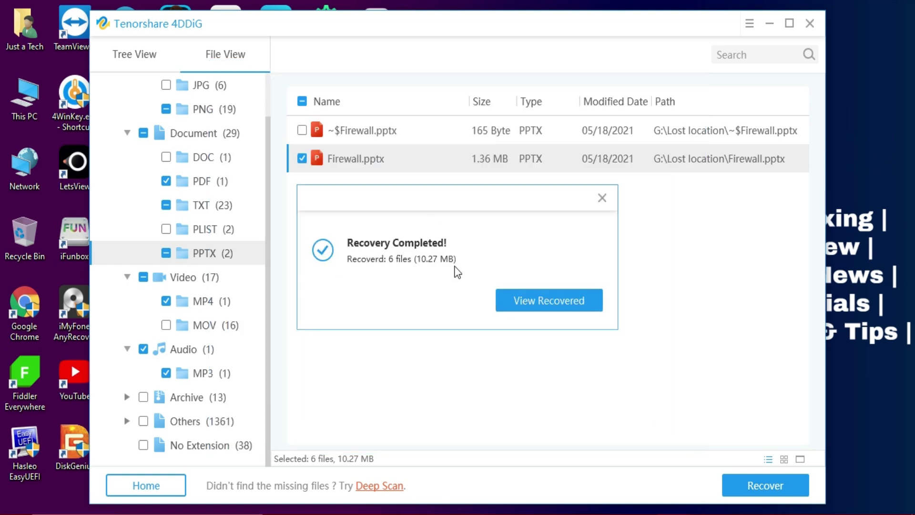
left_click(554, 305)
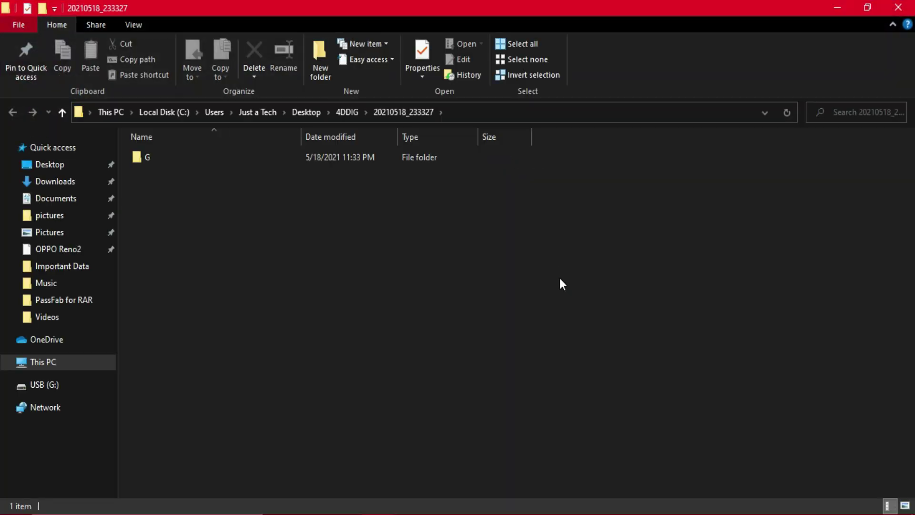
Open 20210518_233327 > G > Lost location and show the files as large icons.
left_click(163, 158)
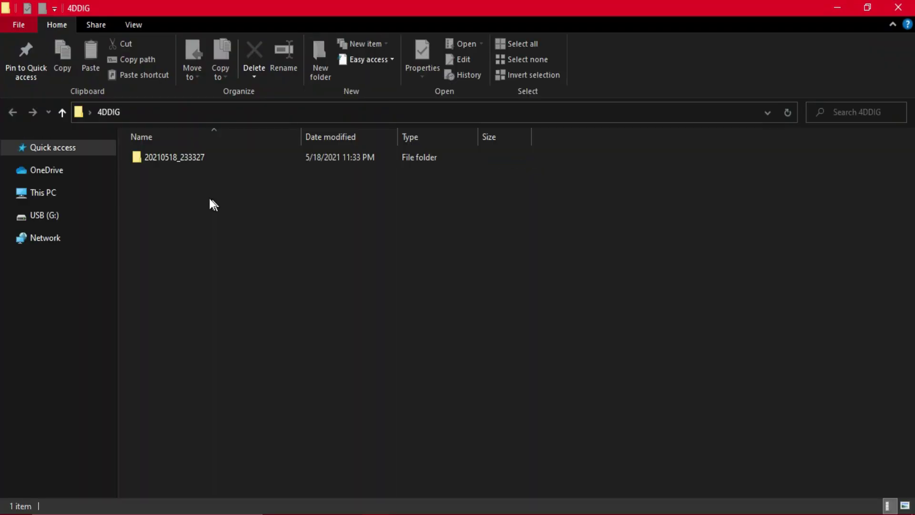
double_click(179, 157)
left_click(242, 162)
double_click(242, 162)
double_click(243, 162)
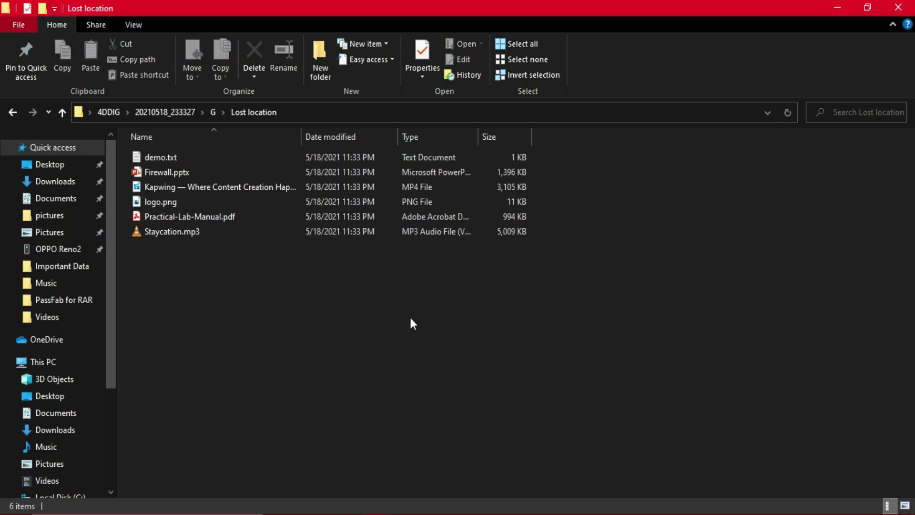
key("ctrl+shift+2")
Open demo.txt to confirm its text is intact, then close it.
left_click(151, 171)
key("Return")
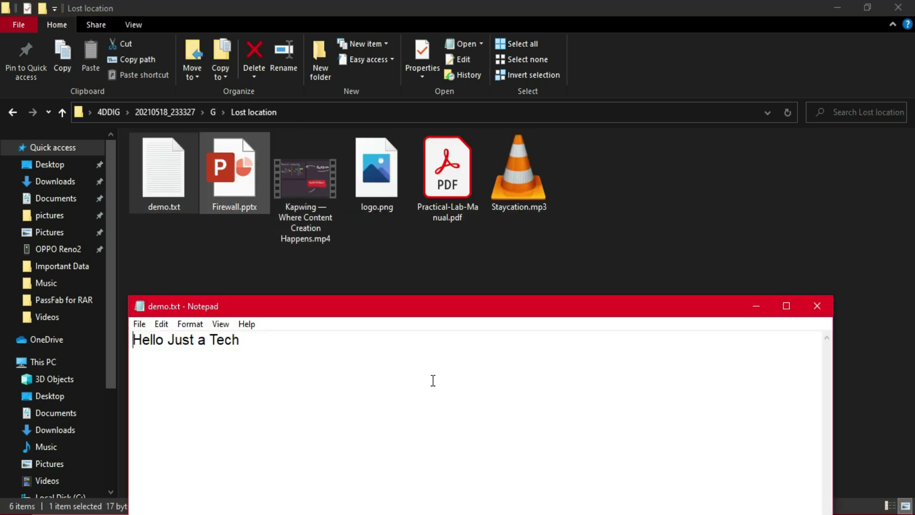
left_click(817, 305)
left_click_drag(229, 188, 636, 288)
left_click(590, 305)
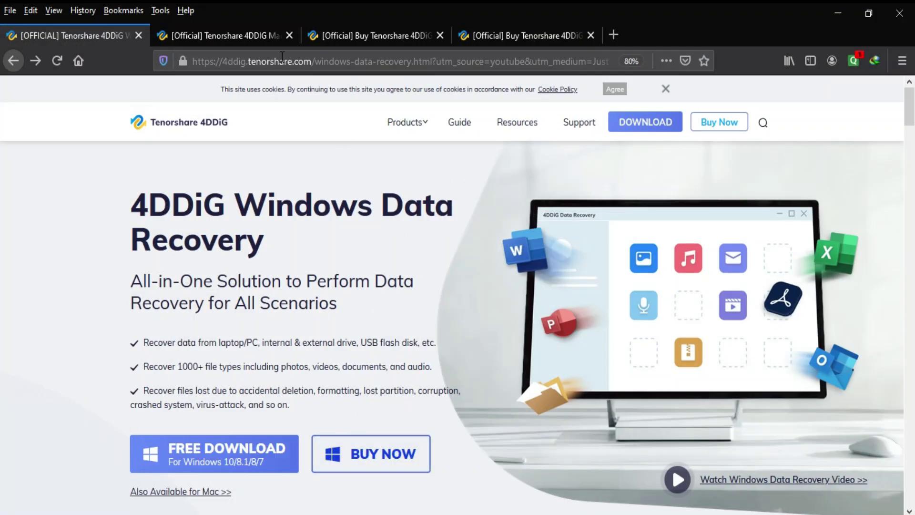
View the Mac Data Recovery page and both Windows and Mac pricing pages on the 4DDiG site.
left_click(263, 36)
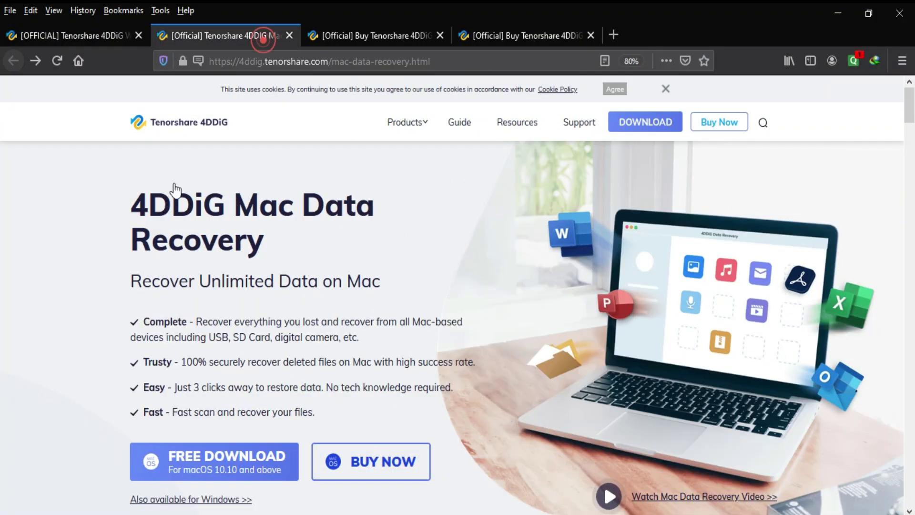
left_click(372, 35)
left_click(534, 35)
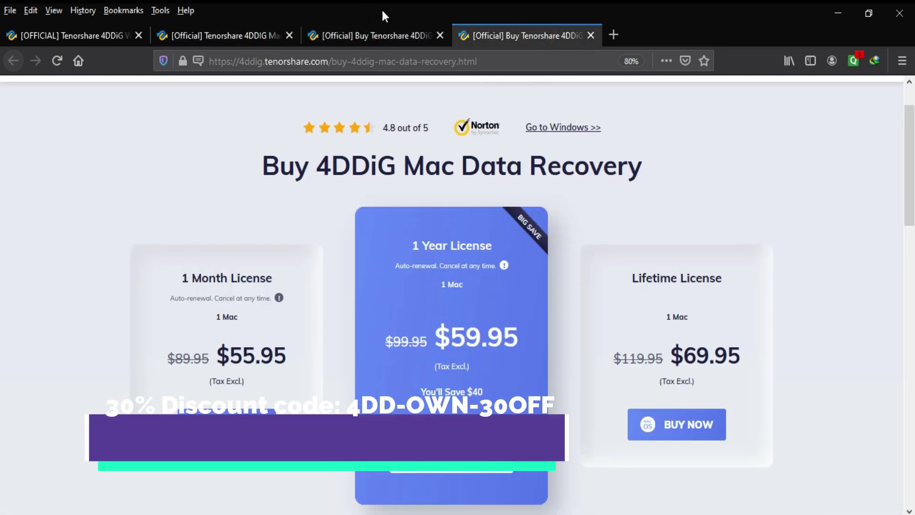
left_click(95, 35)
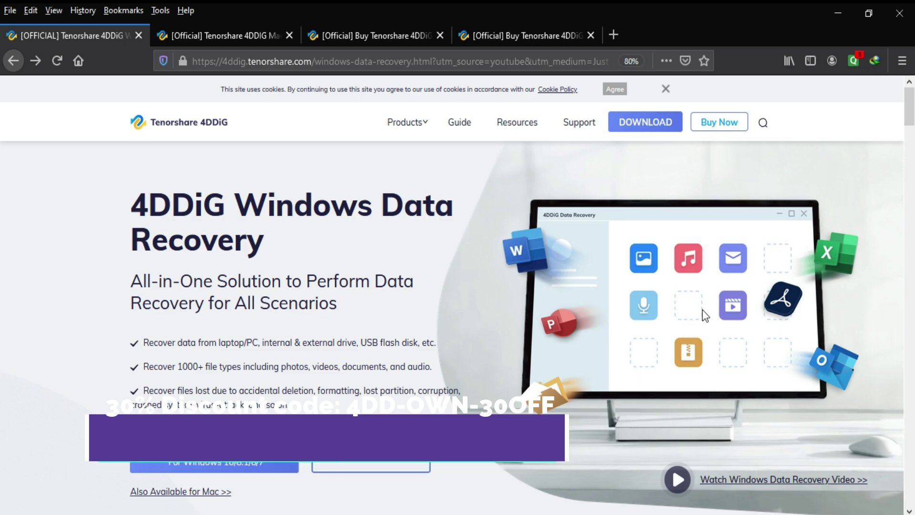